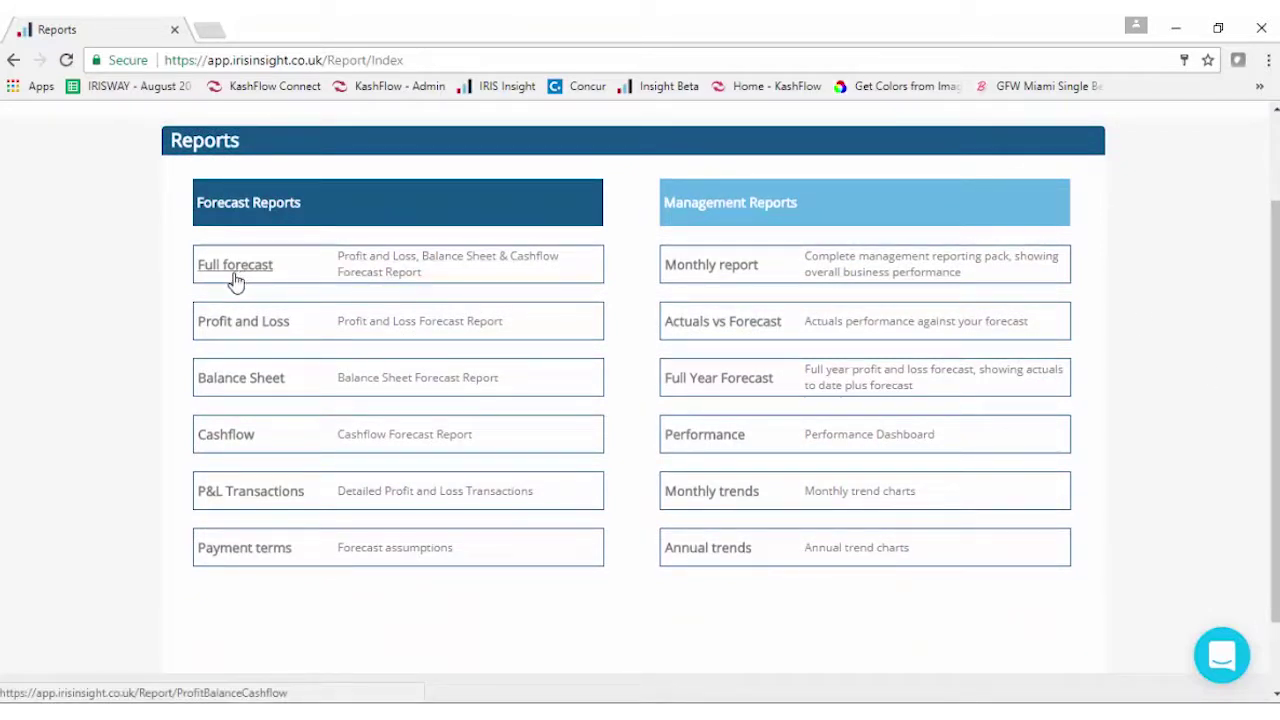
# Export the Cashflow forecast report with Monthly display periods, Detailed cashflow level of detail and the Financial year
pyautogui.click(230, 438)
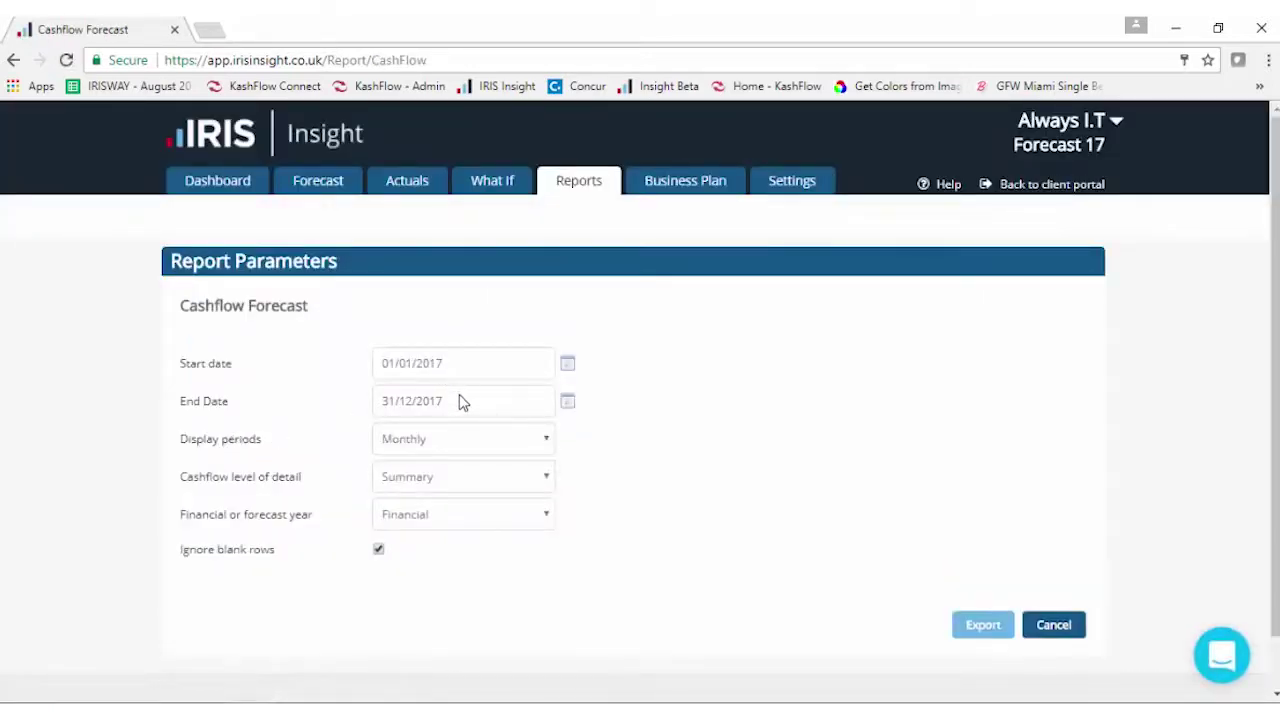
pyautogui.click(545, 450)
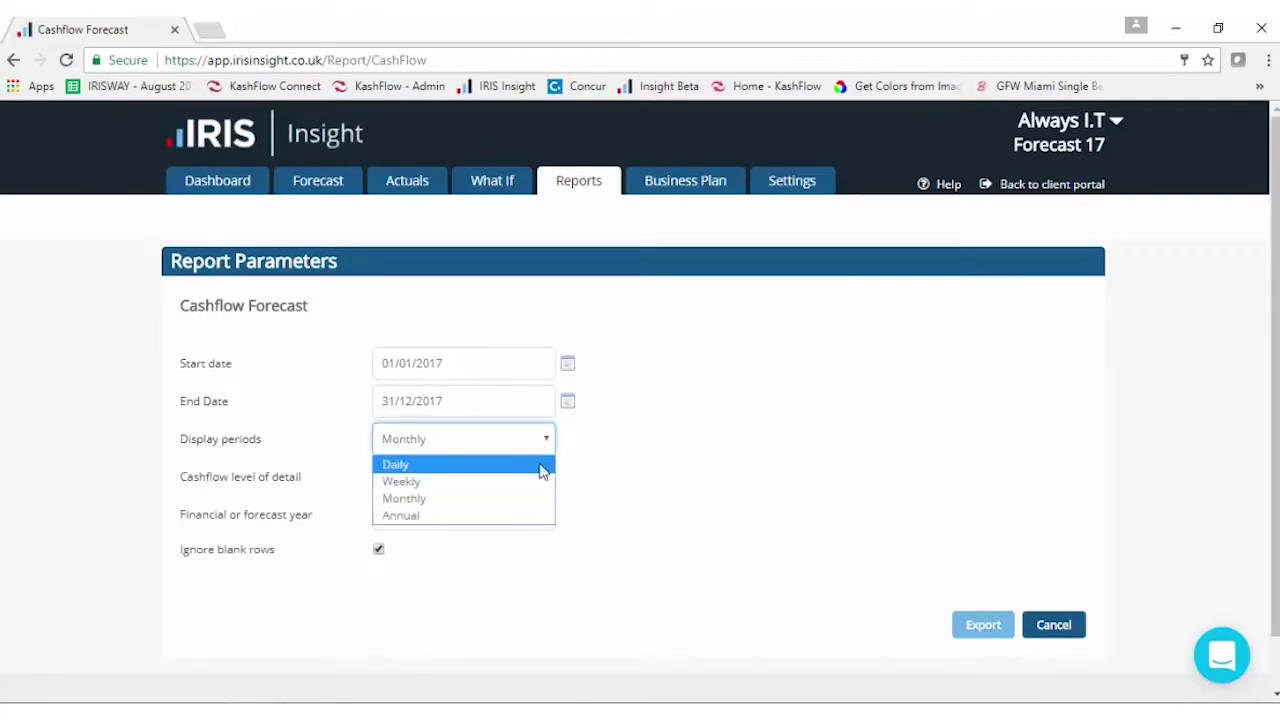
pyautogui.click(540, 499)
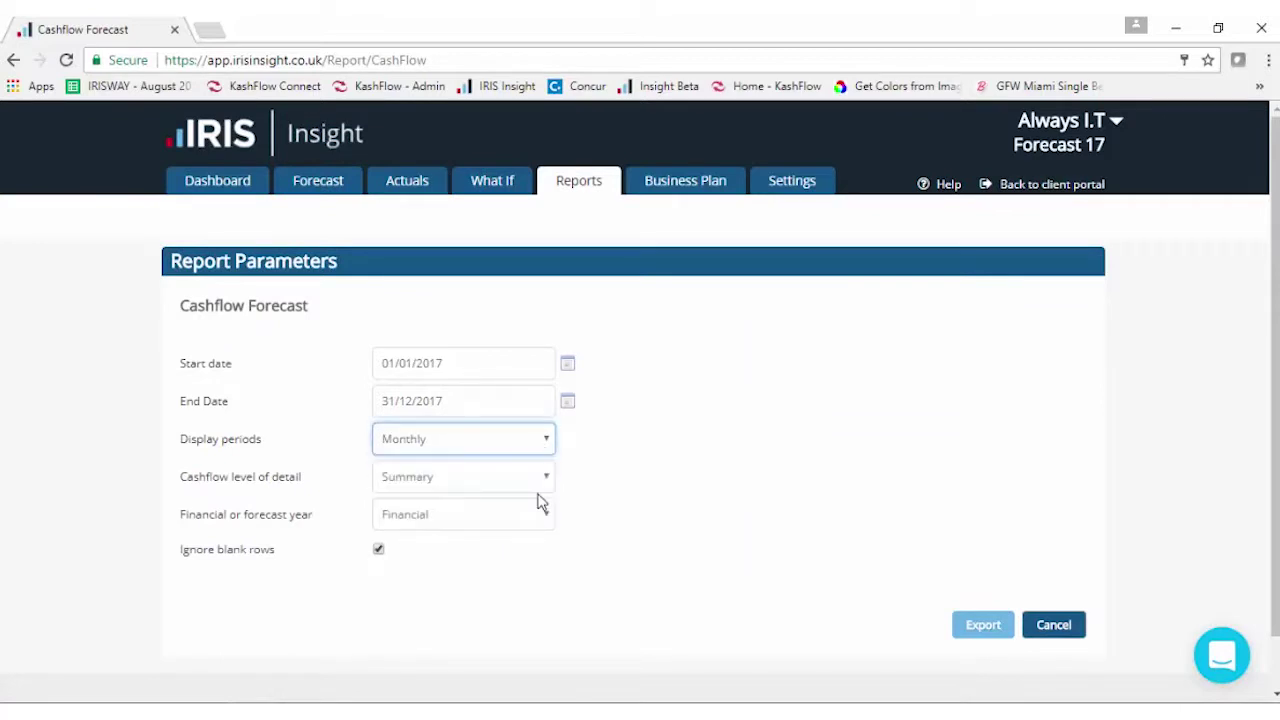
pyautogui.click(541, 486)
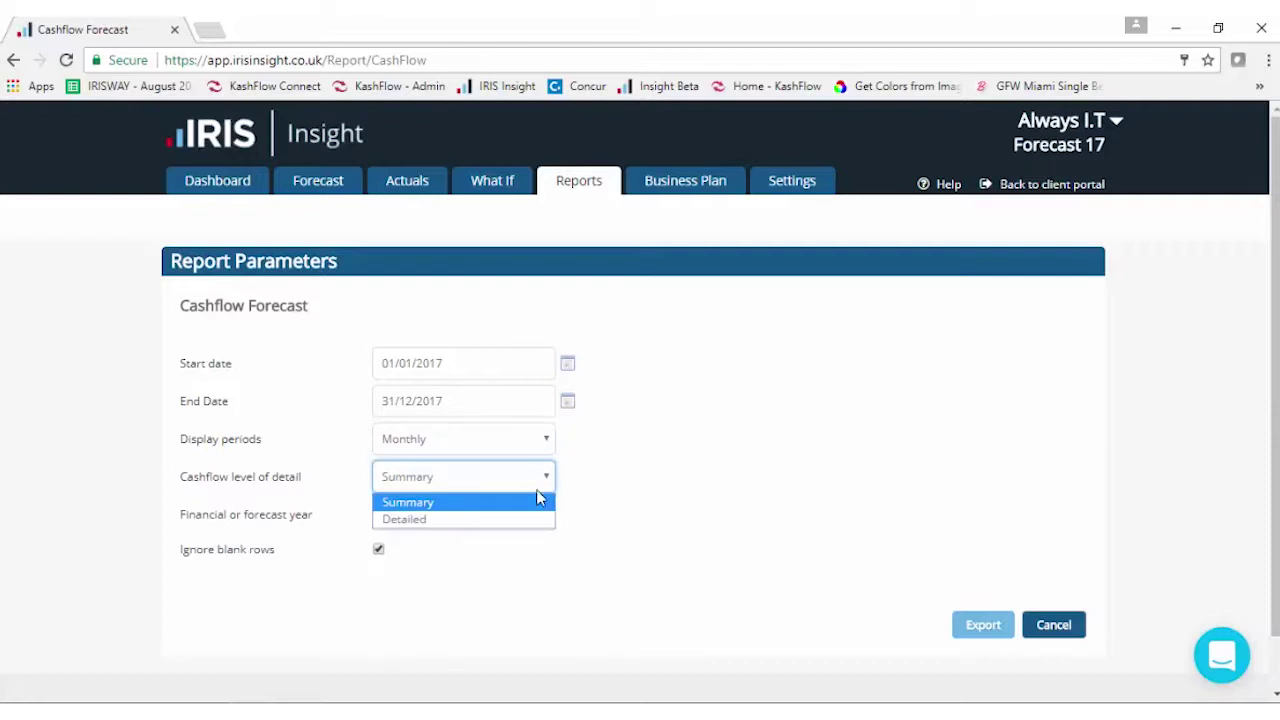
pyautogui.click(441, 520)
pyautogui.click(458, 524)
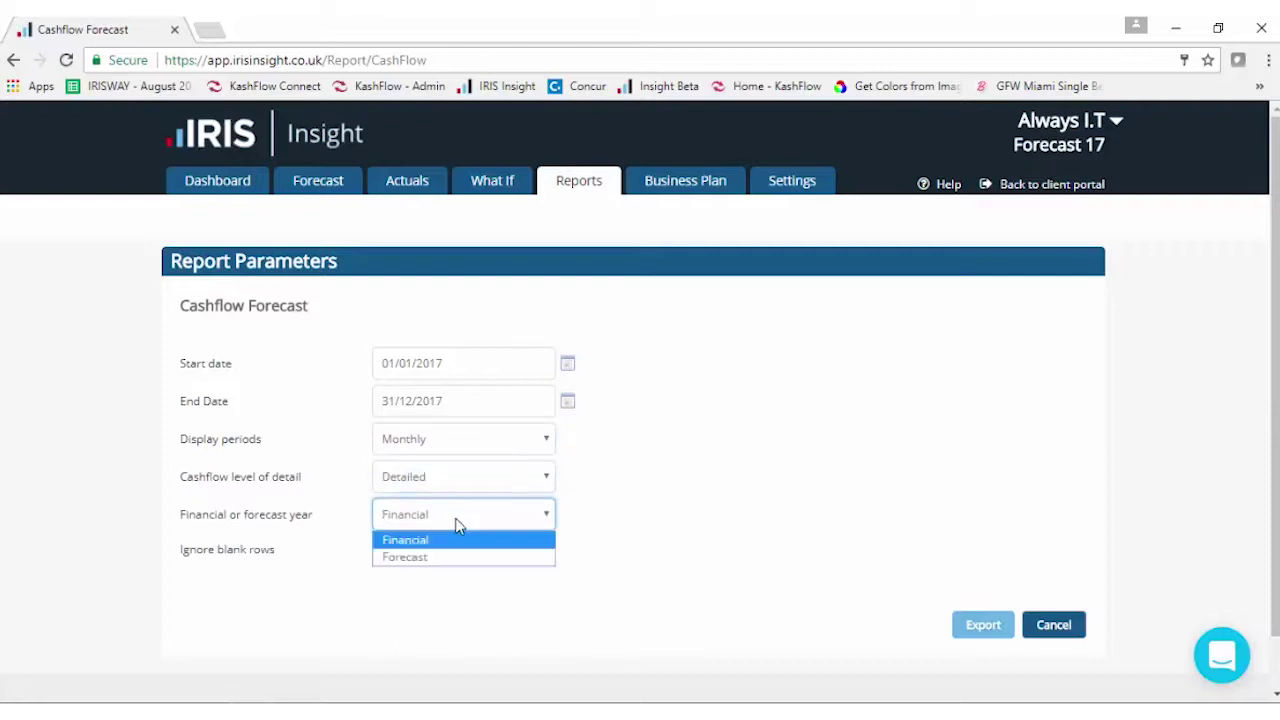
pyautogui.click(460, 524)
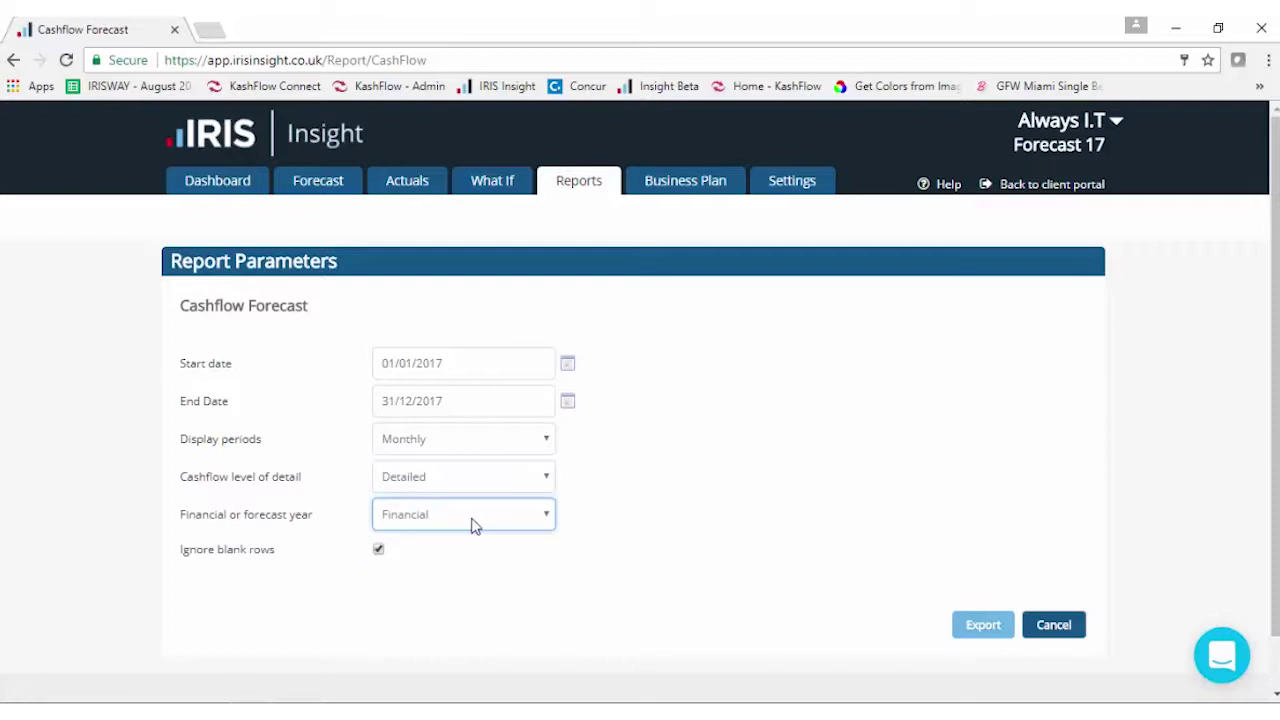
pyautogui.click(975, 640)
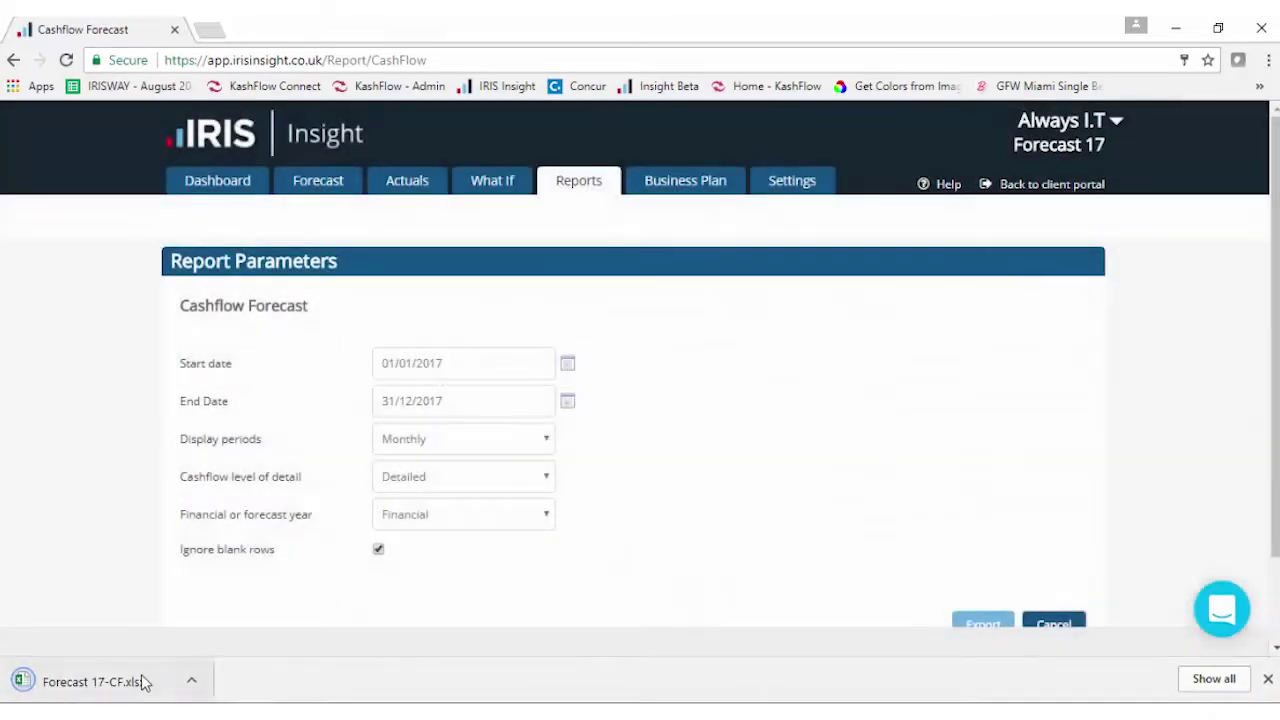
# Open the exported Forecast 17-CF workbook in Excel, review the detailed cashflow with editing enabled, and close it
pyautogui.click(187, 679)
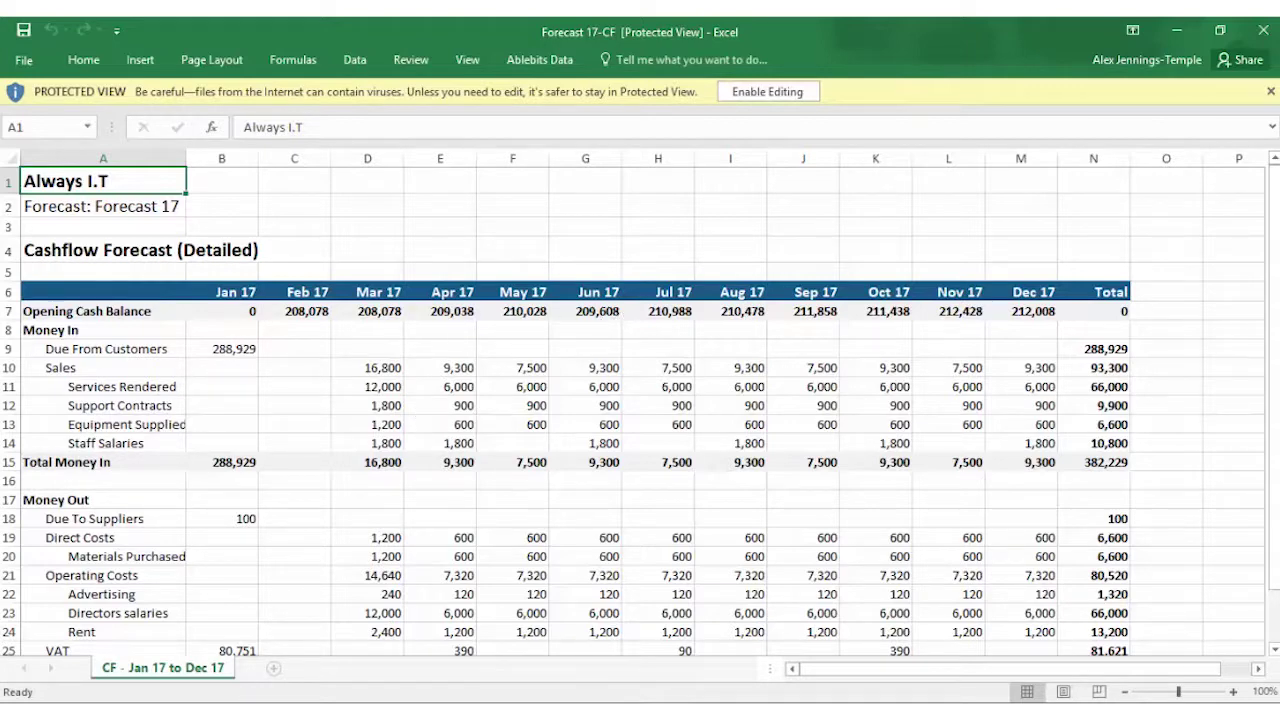
pyautogui.moveTo(1275, 415); pyautogui.dragTo(1275, 462)
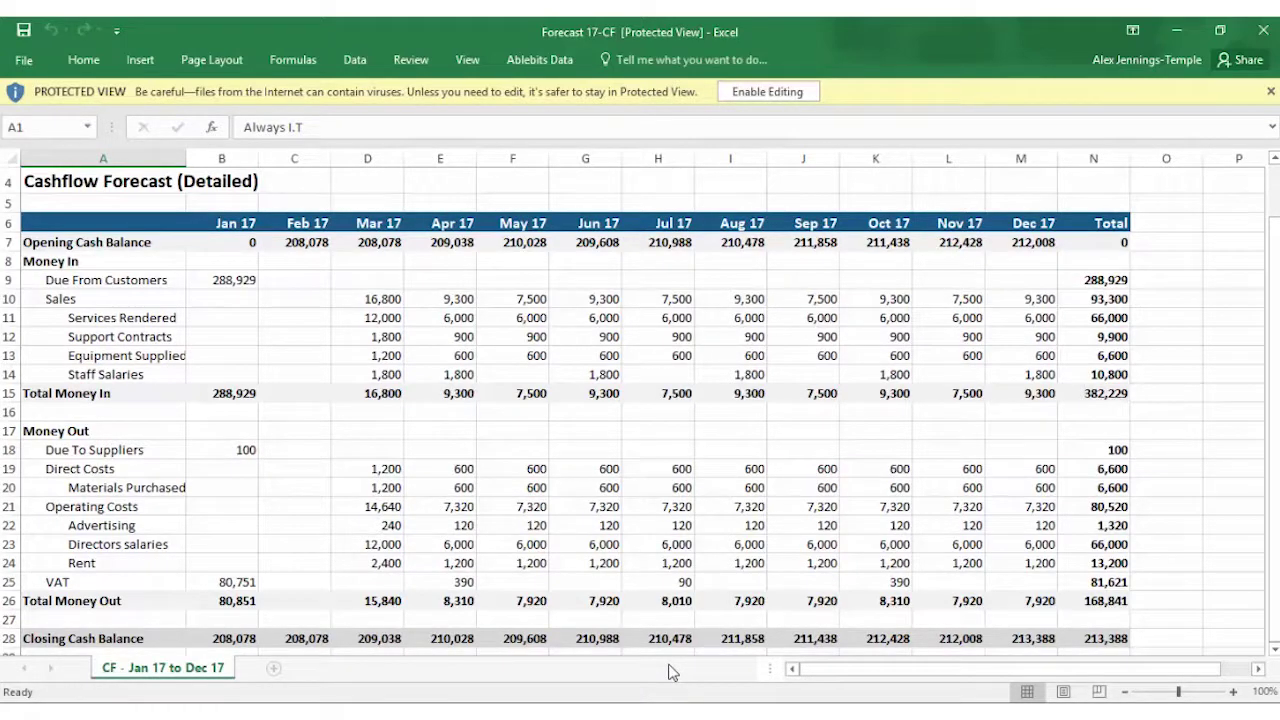
pyautogui.click(793, 95)
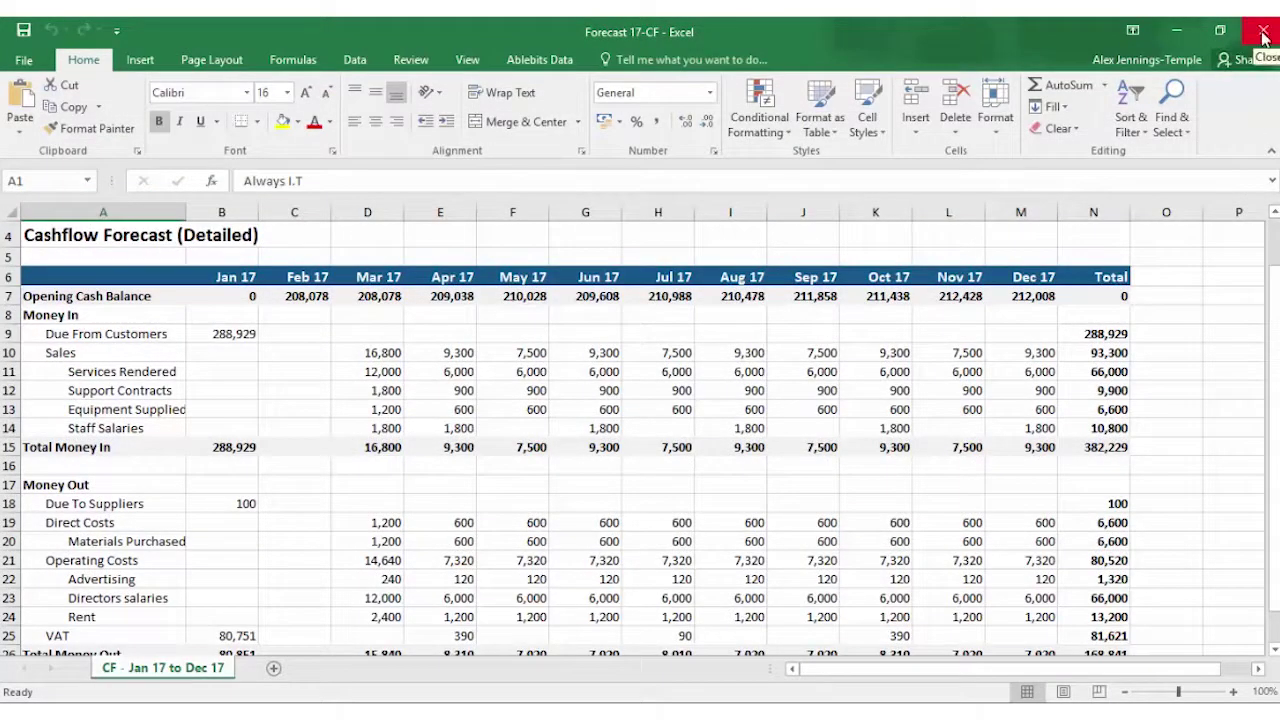
pyautogui.click(1263, 37)
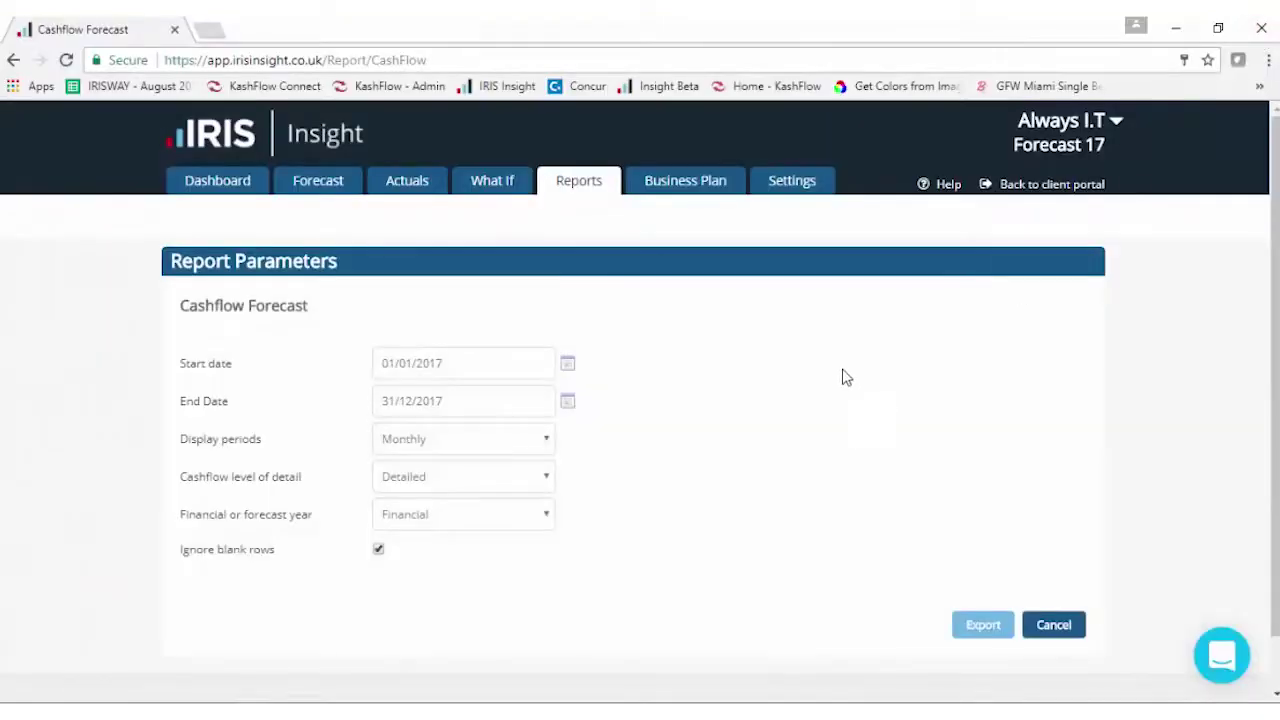
# Export the Full forecast report with both the P&L and Balance levels of detail set to Detailed
pyautogui.click(572, 180)
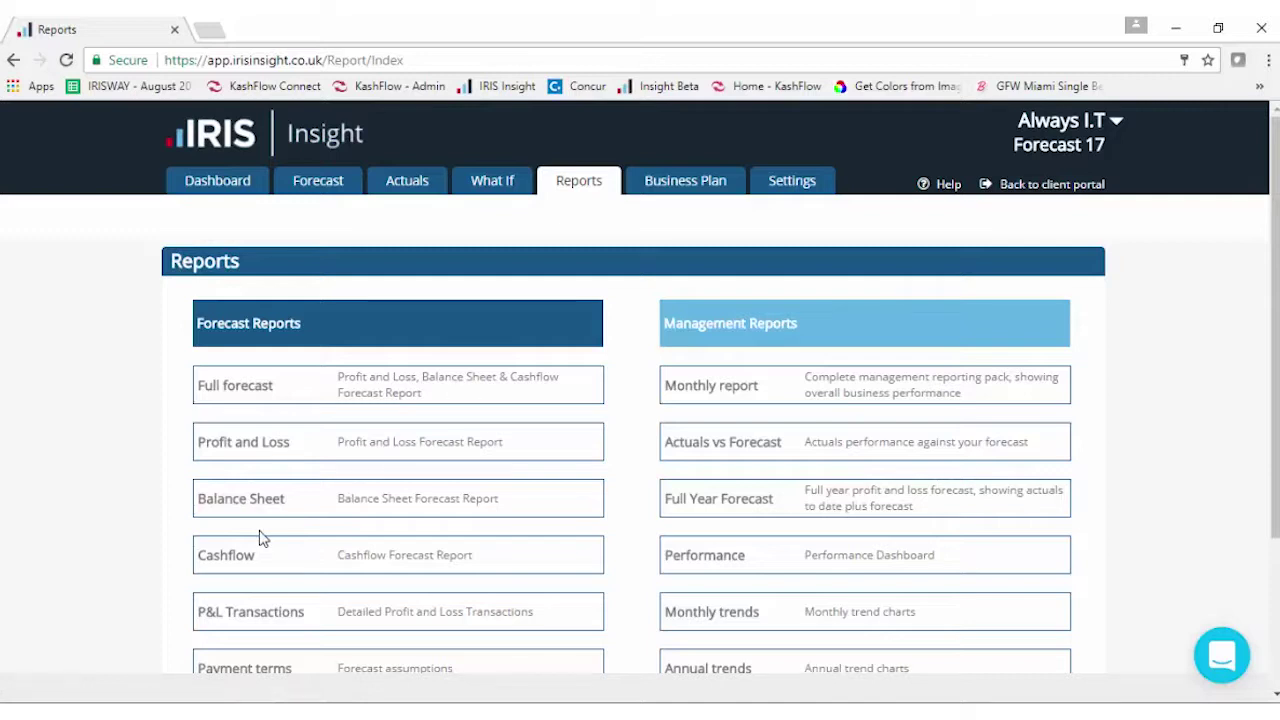
pyautogui.click(235, 388)
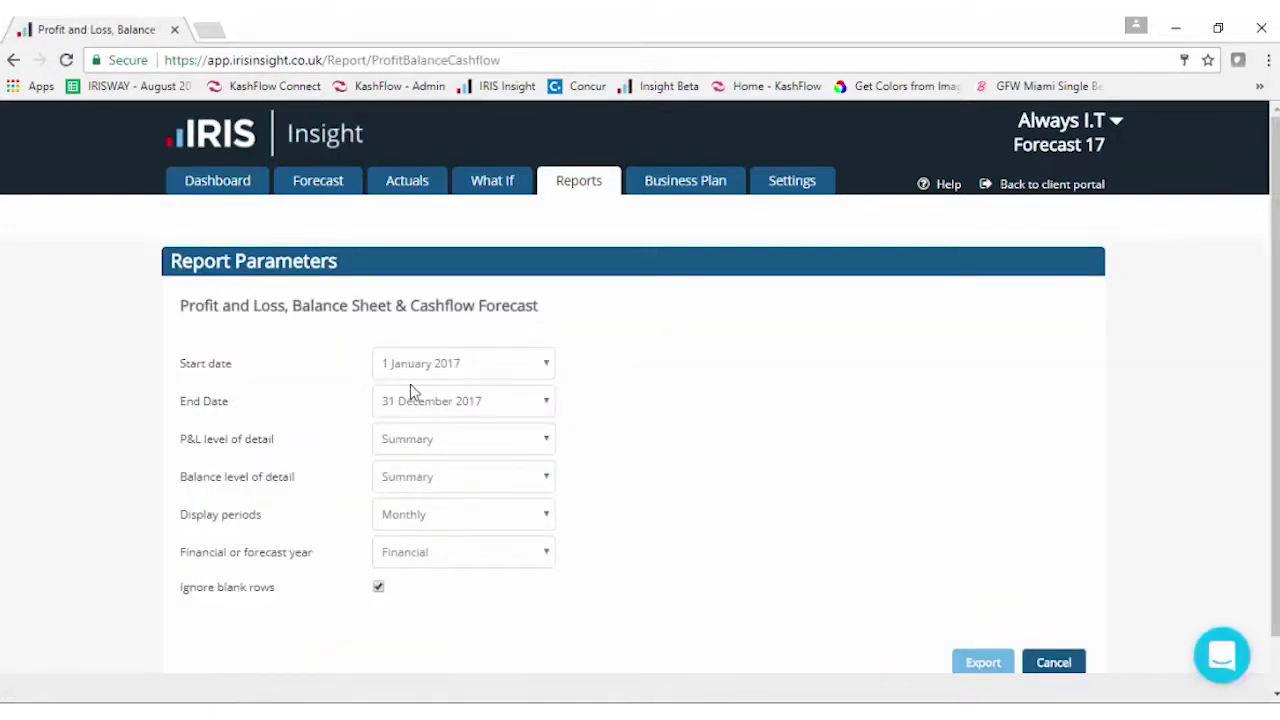
pyautogui.click(500, 440)
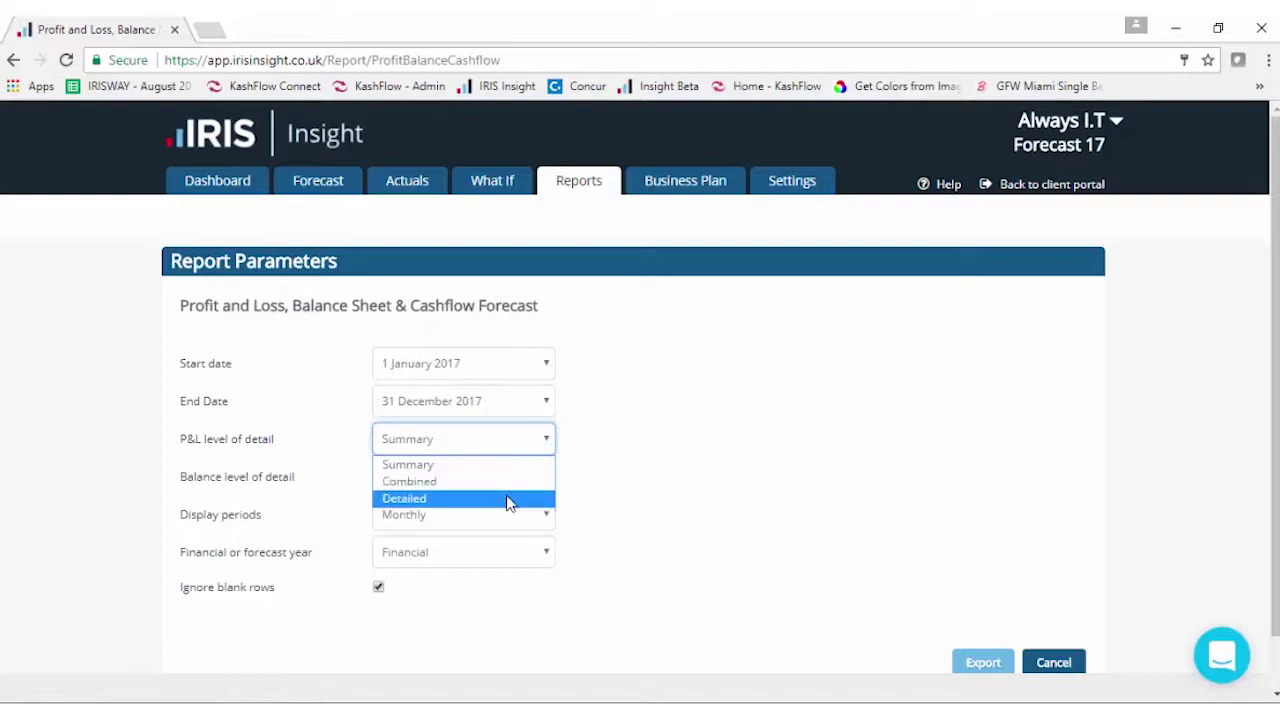
pyautogui.click(508, 499)
pyautogui.click(508, 480)
pyautogui.click(504, 518)
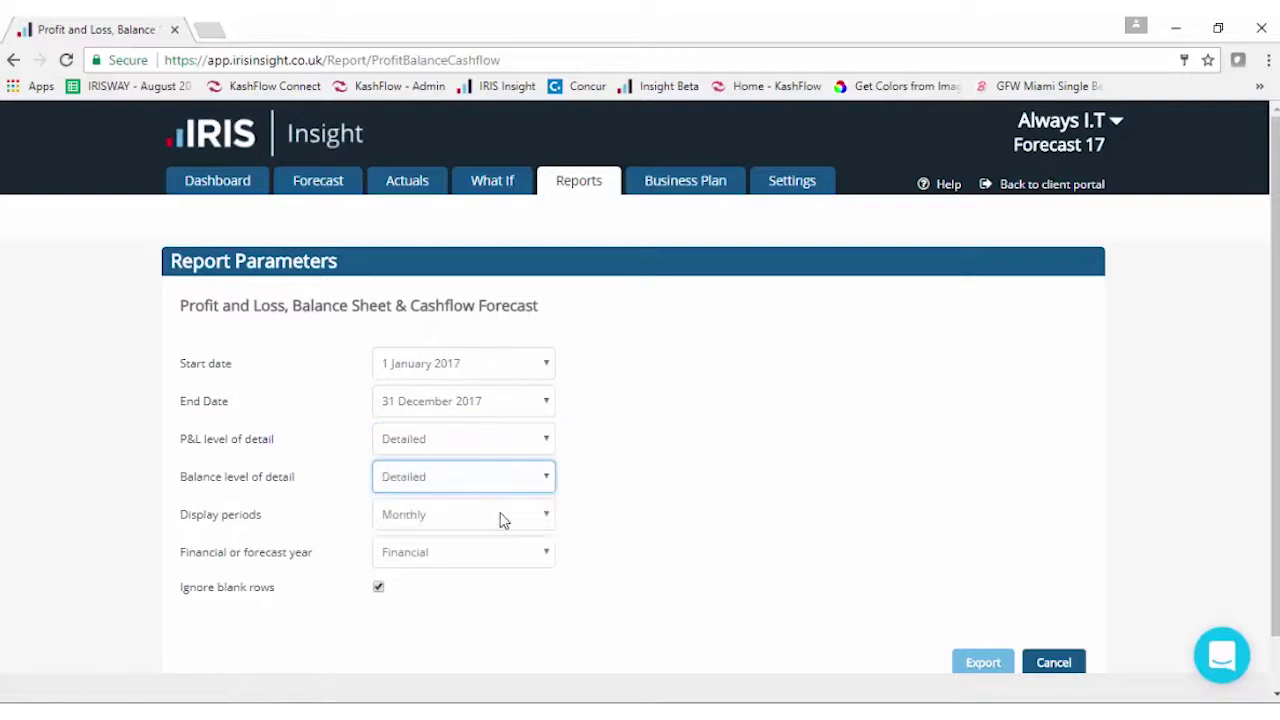
pyautogui.click(971, 664)
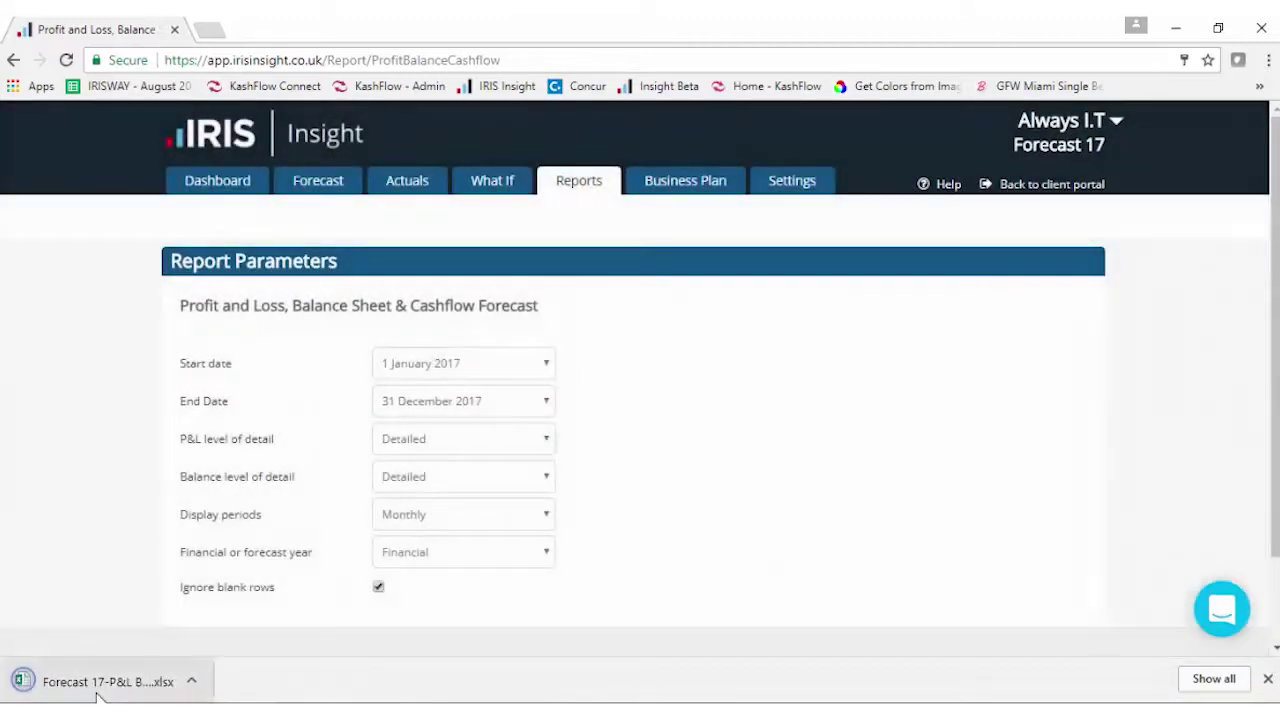
# Open the exported full forecast workbook in Excel, review its P&L, balance sheet and cashflow sheets, and close it
pyautogui.click(97, 690)
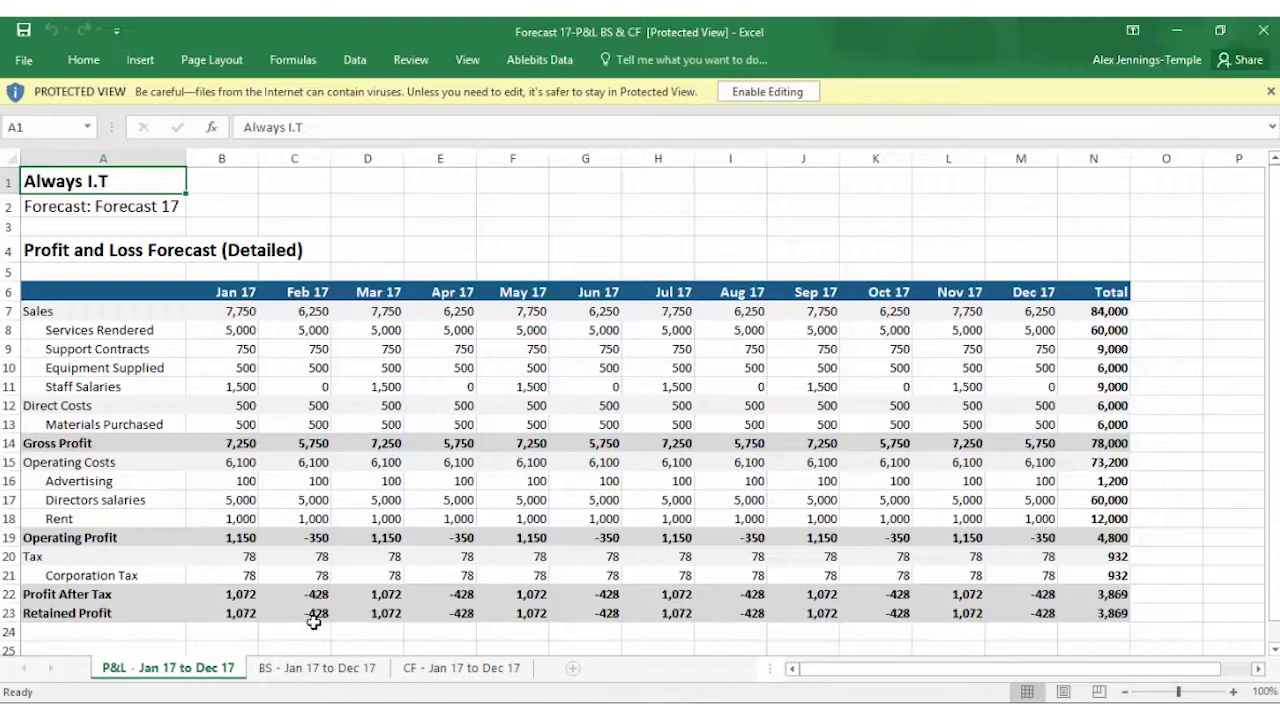
pyautogui.click(314, 668)
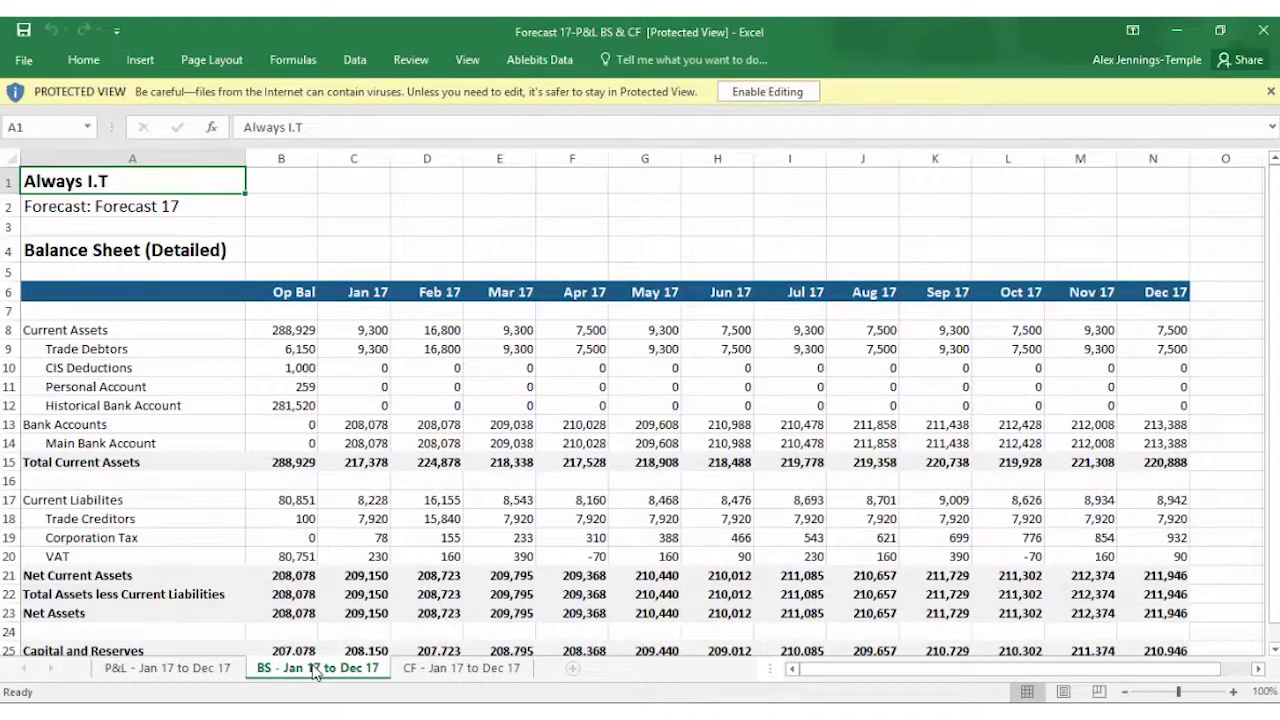
pyautogui.click(411, 669)
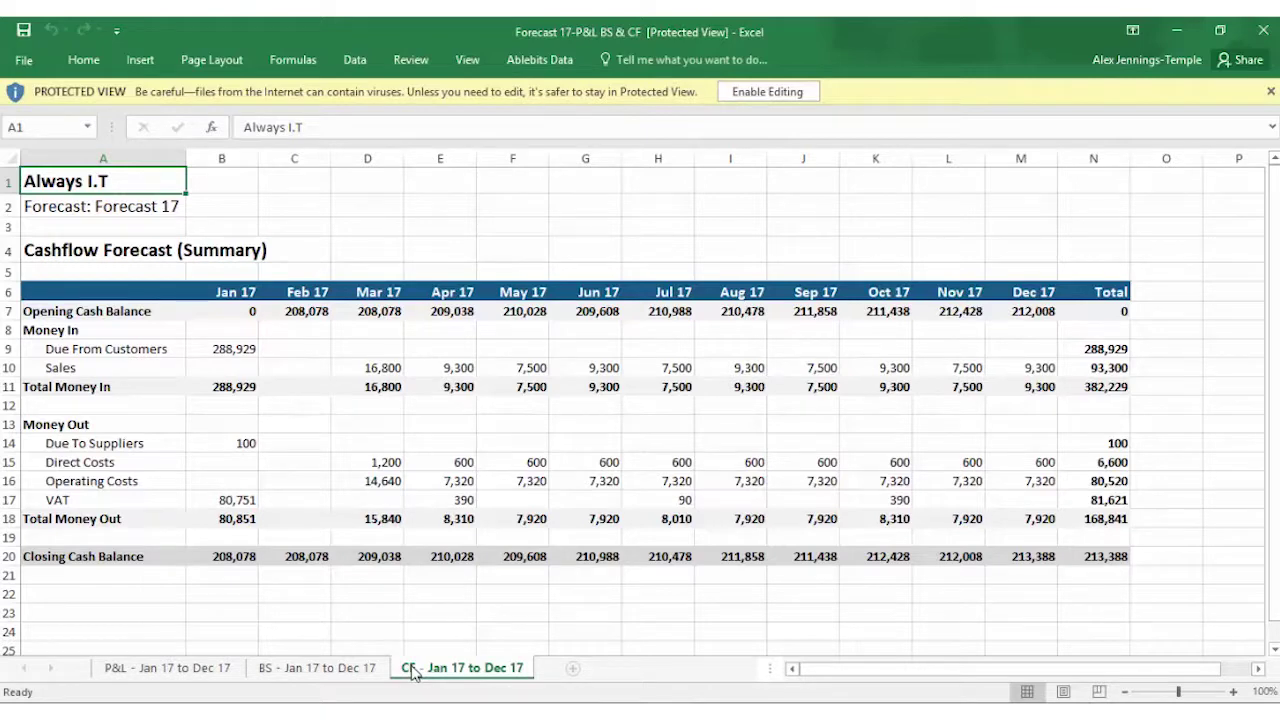
pyautogui.click(370, 669)
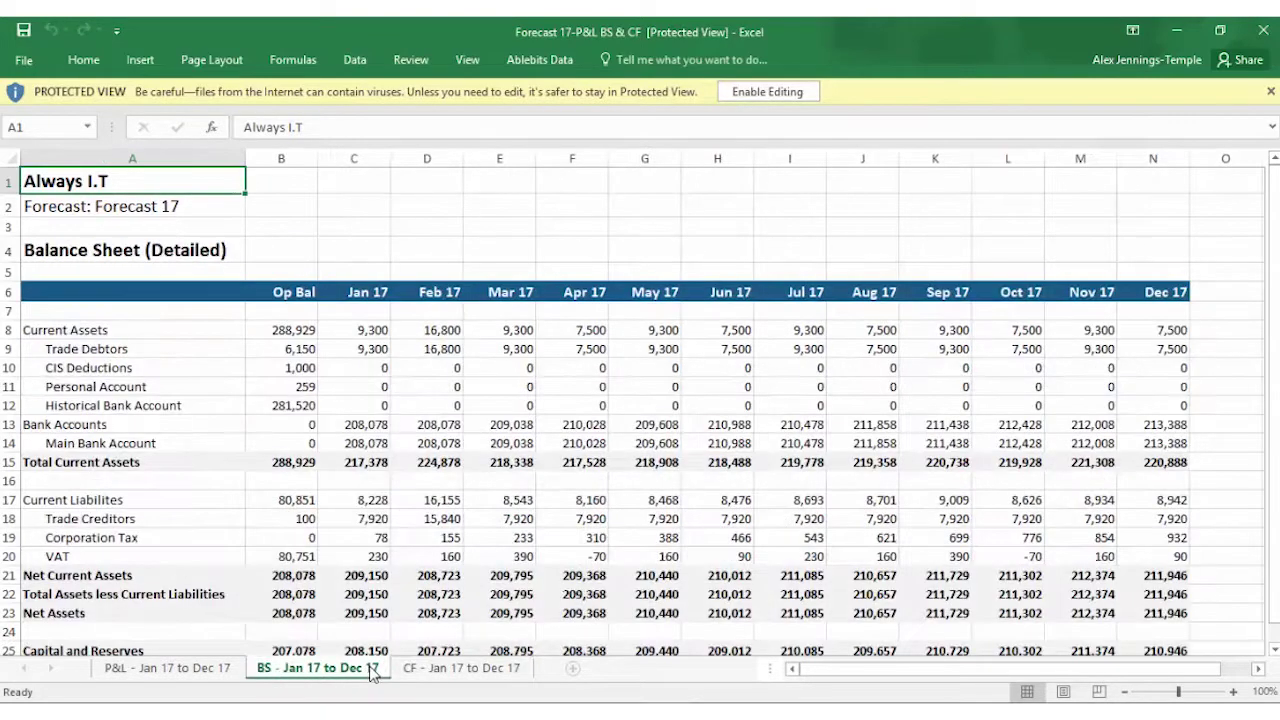
pyautogui.click(209, 669)
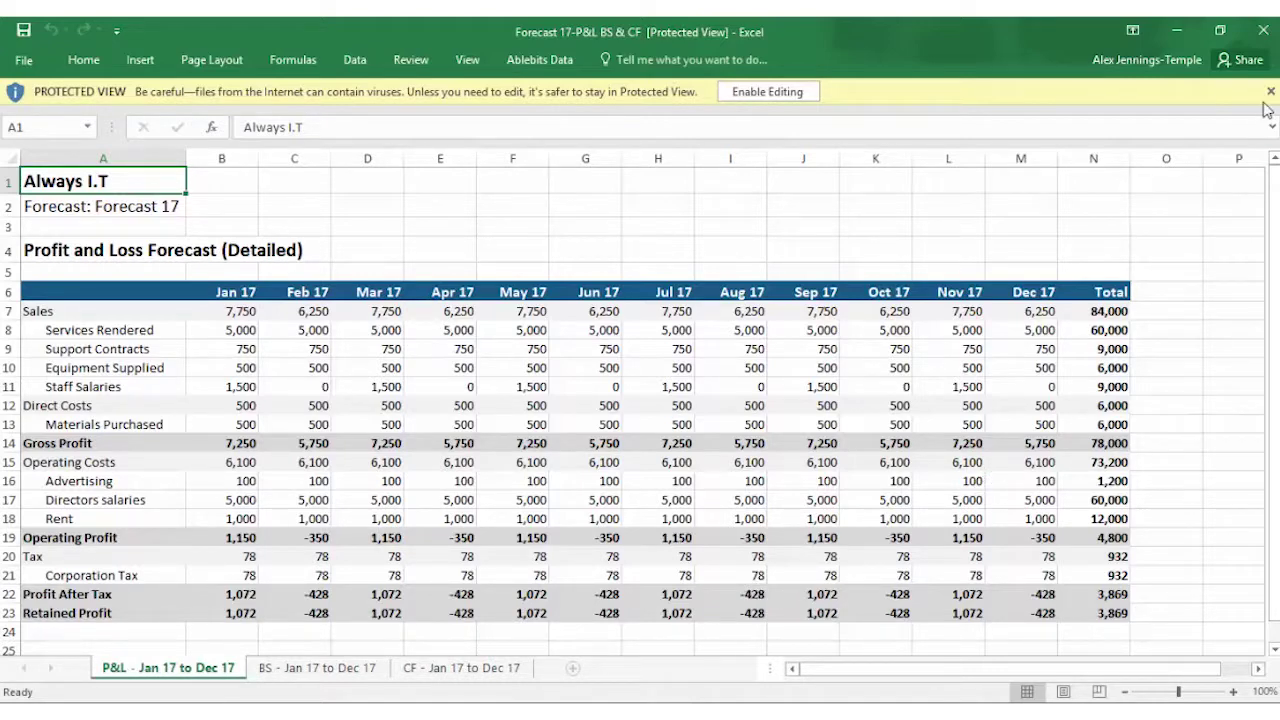
pyautogui.click(1264, 33)
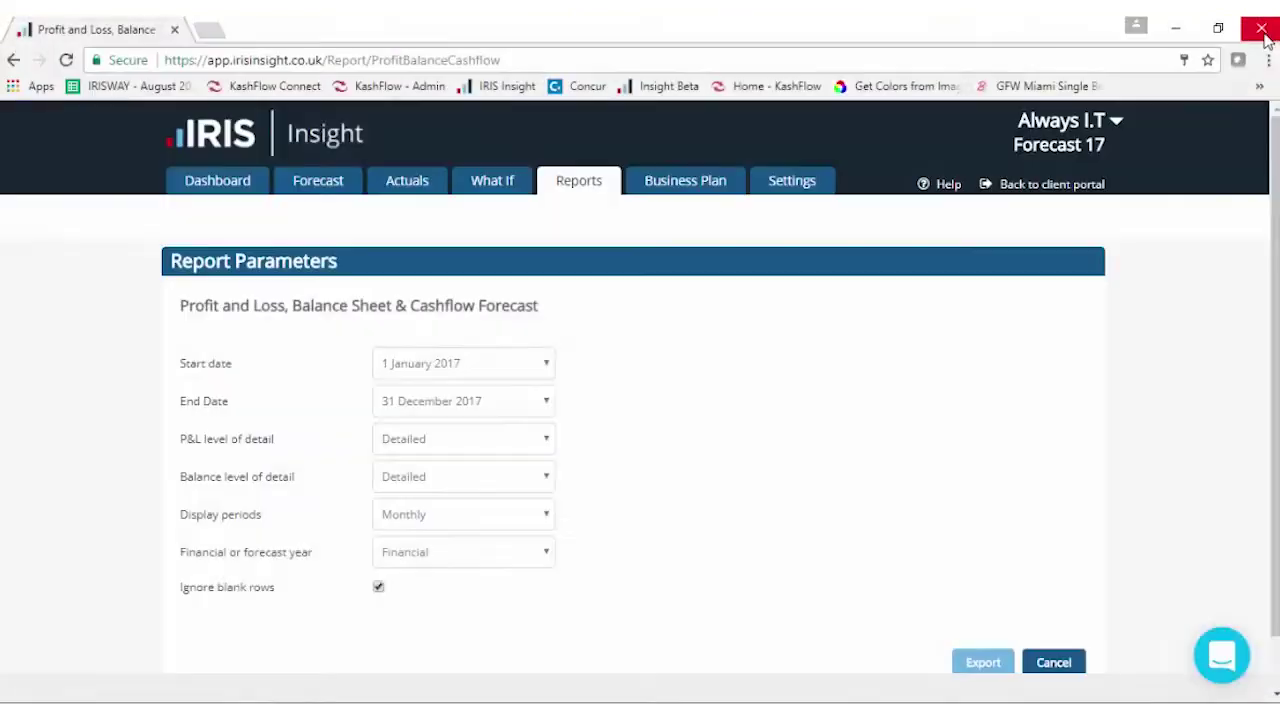
# Export the P&L Transactions report from the list of forecast reports
pyautogui.click(590, 181)
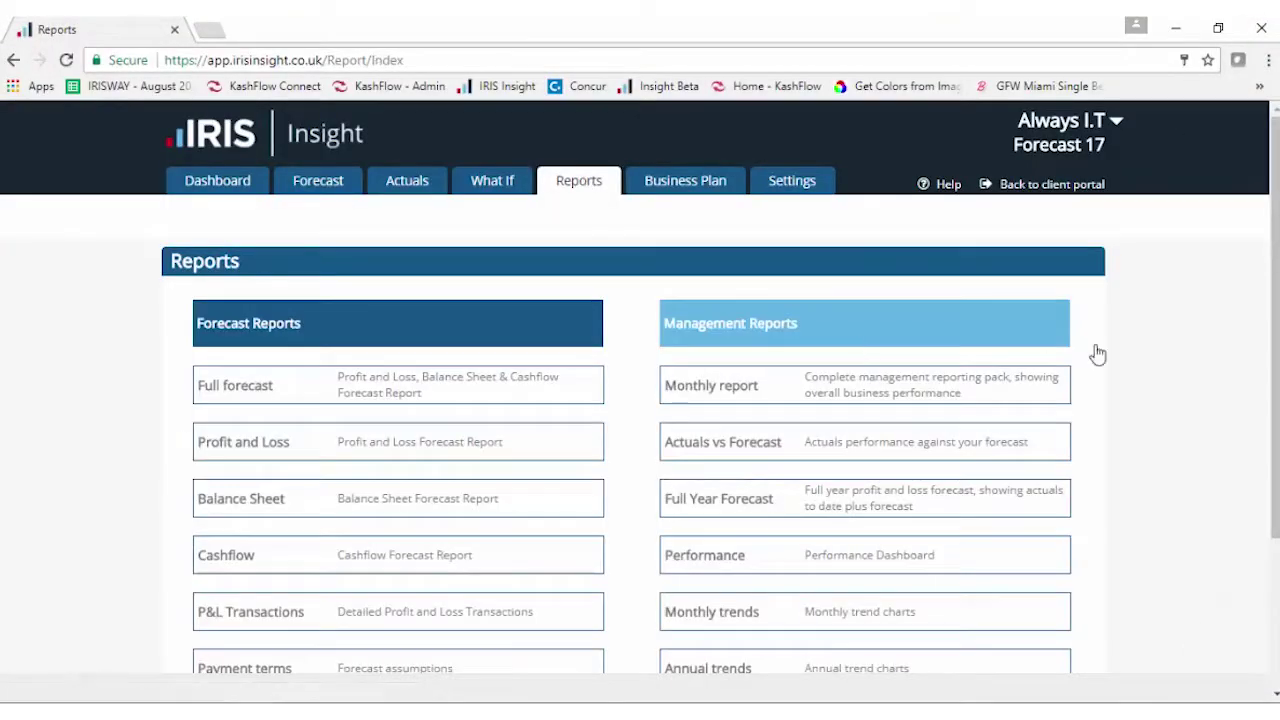
pyautogui.scroll(-1, 1272, 305)
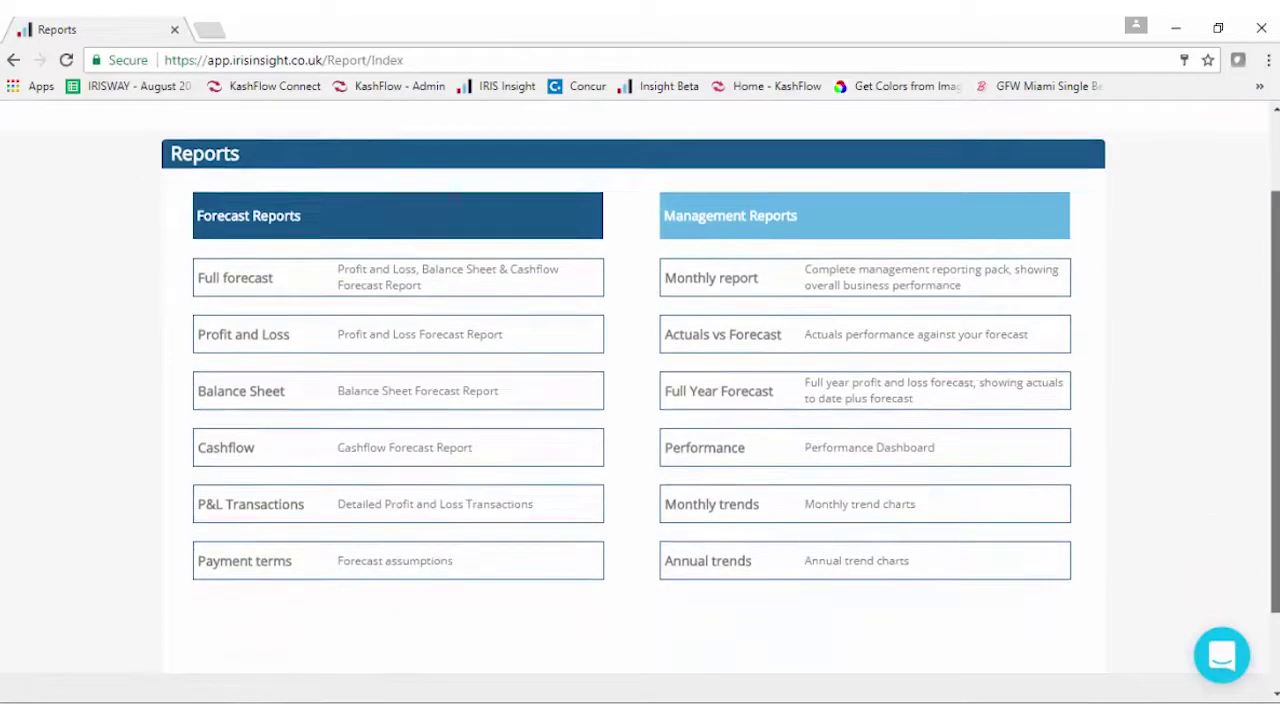
pyautogui.click(222, 497)
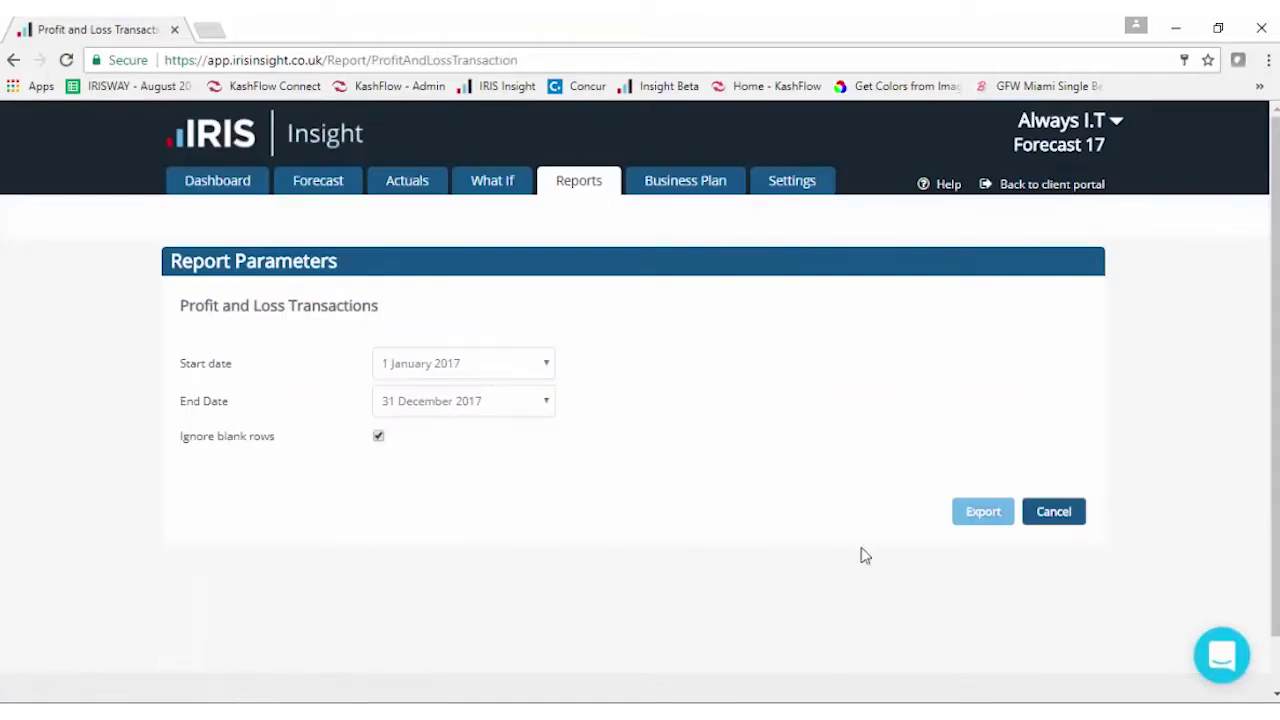
pyautogui.click(977, 526)
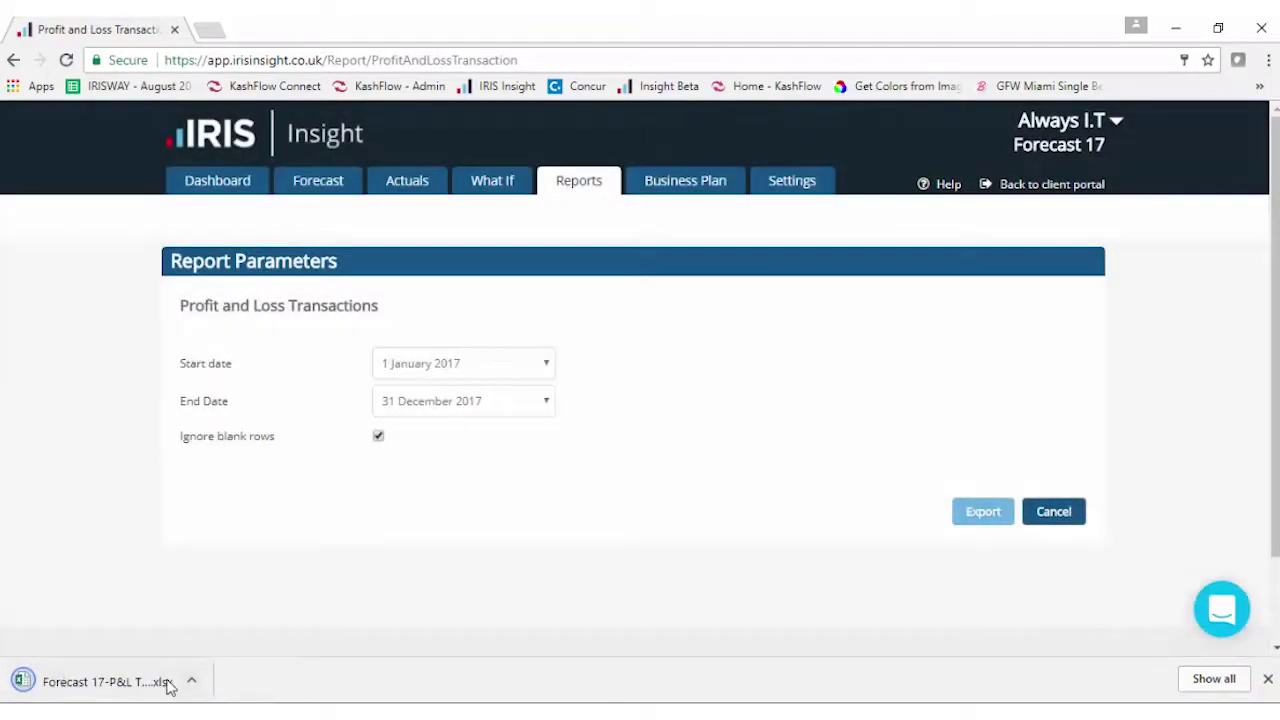
# Open the exported Forecast 17-P&L Transactions workbook in Excel, look through the transaction details, and close it
pyautogui.click(150, 683)
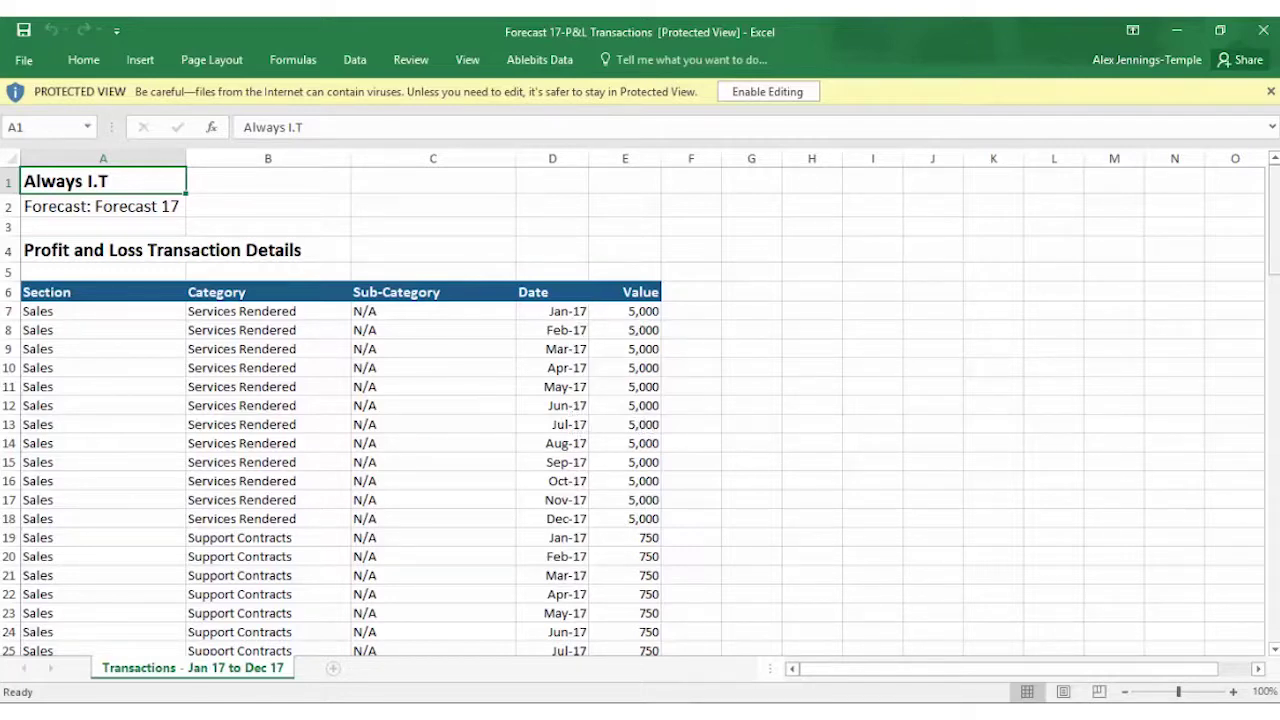
pyautogui.moveTo(1273, 220)
pyautogui.mouseDown()
pyautogui.moveTo(1273, 590)
pyautogui.moveTo(1271, 240)
pyautogui.mouseUp()
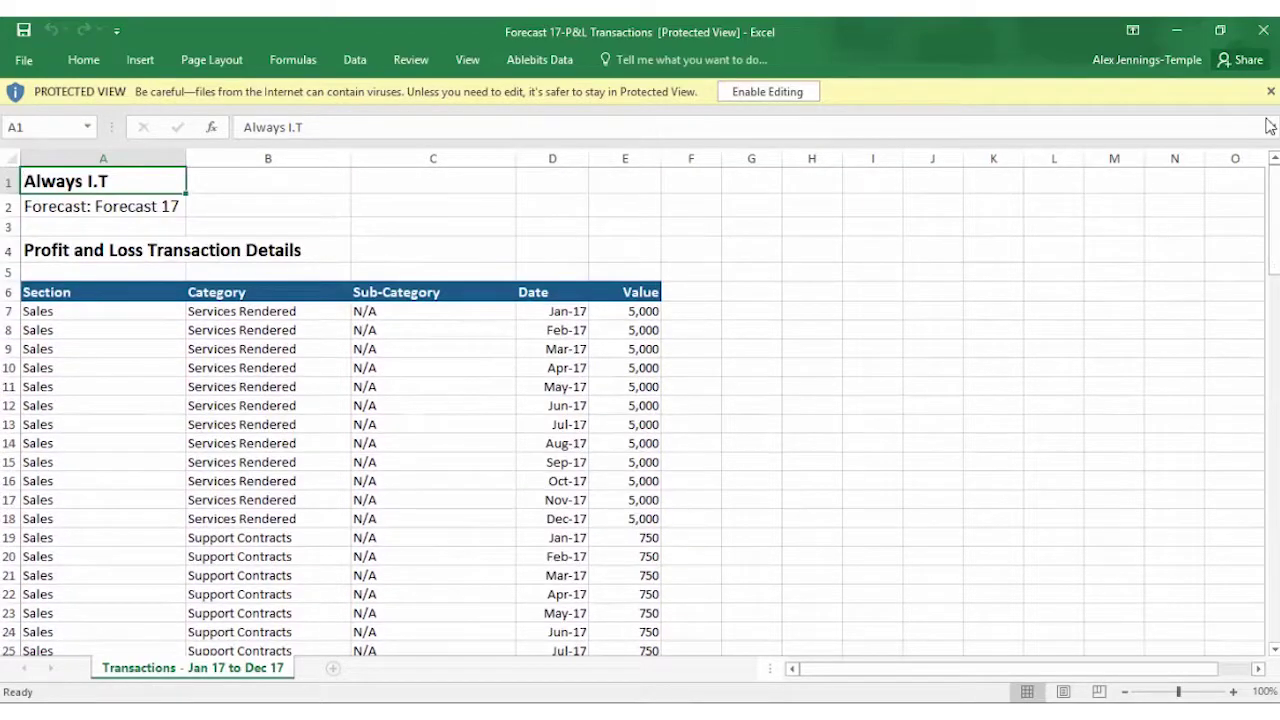
pyautogui.click(1263, 33)
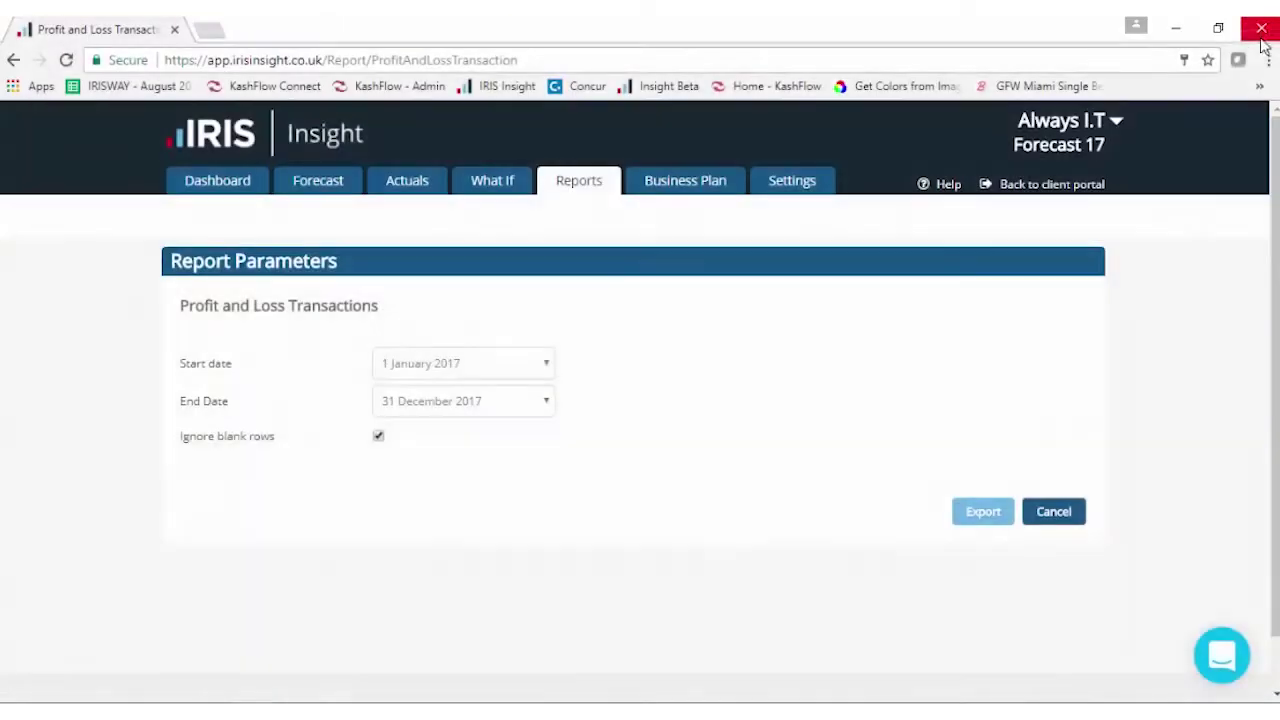
# View the Payment terms report parameters and return to the report list without exporting
pyautogui.click(569, 188)
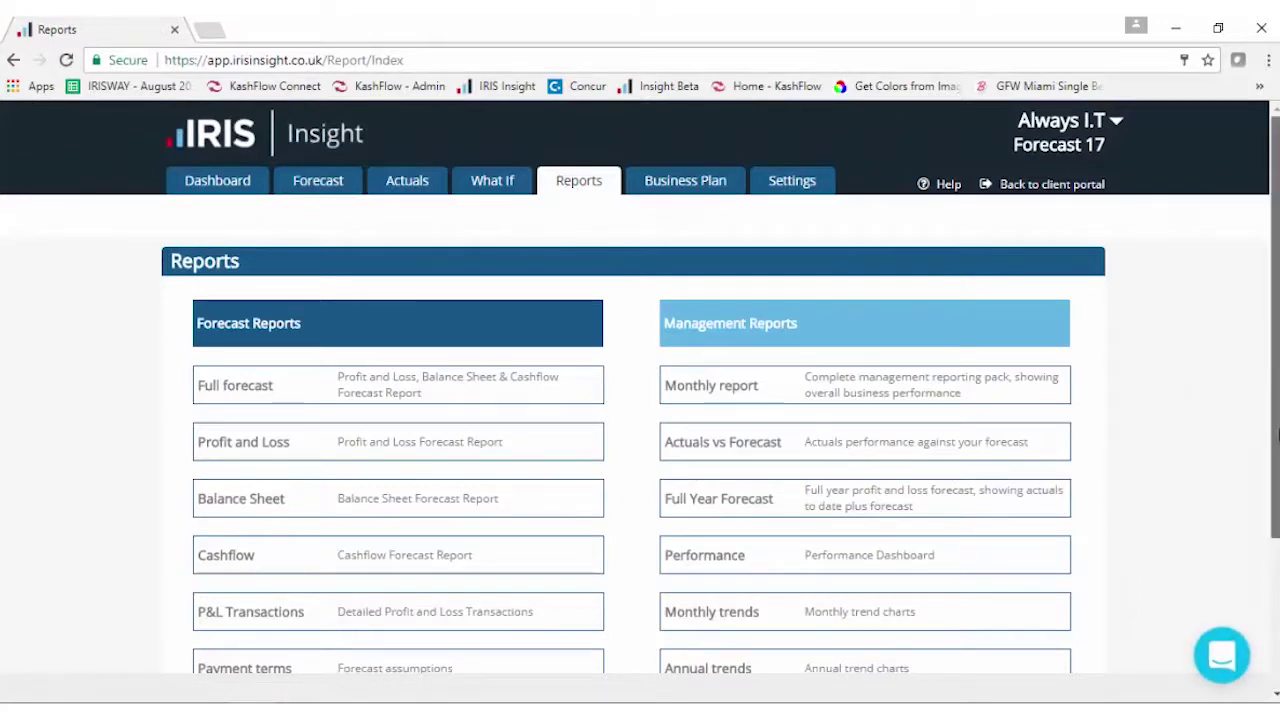
pyautogui.scroll(-2, 1238, 537)
pyautogui.click(230, 474)
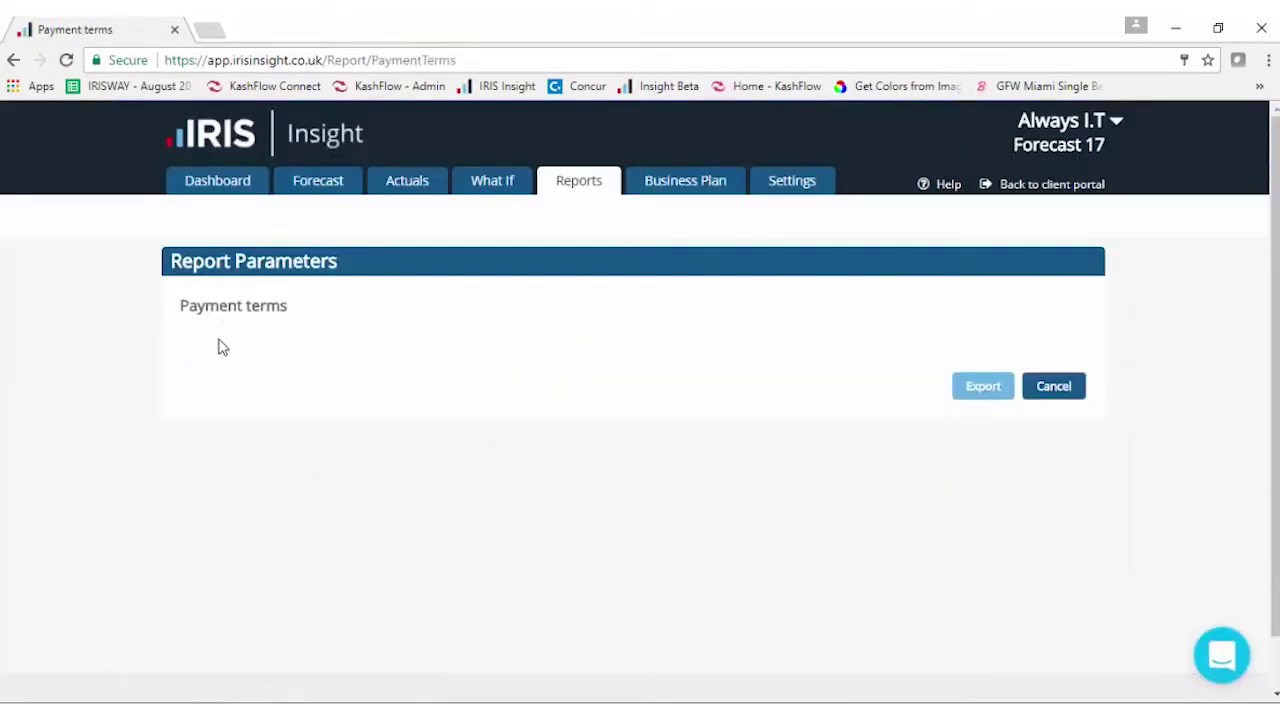
pyautogui.click(1048, 395)
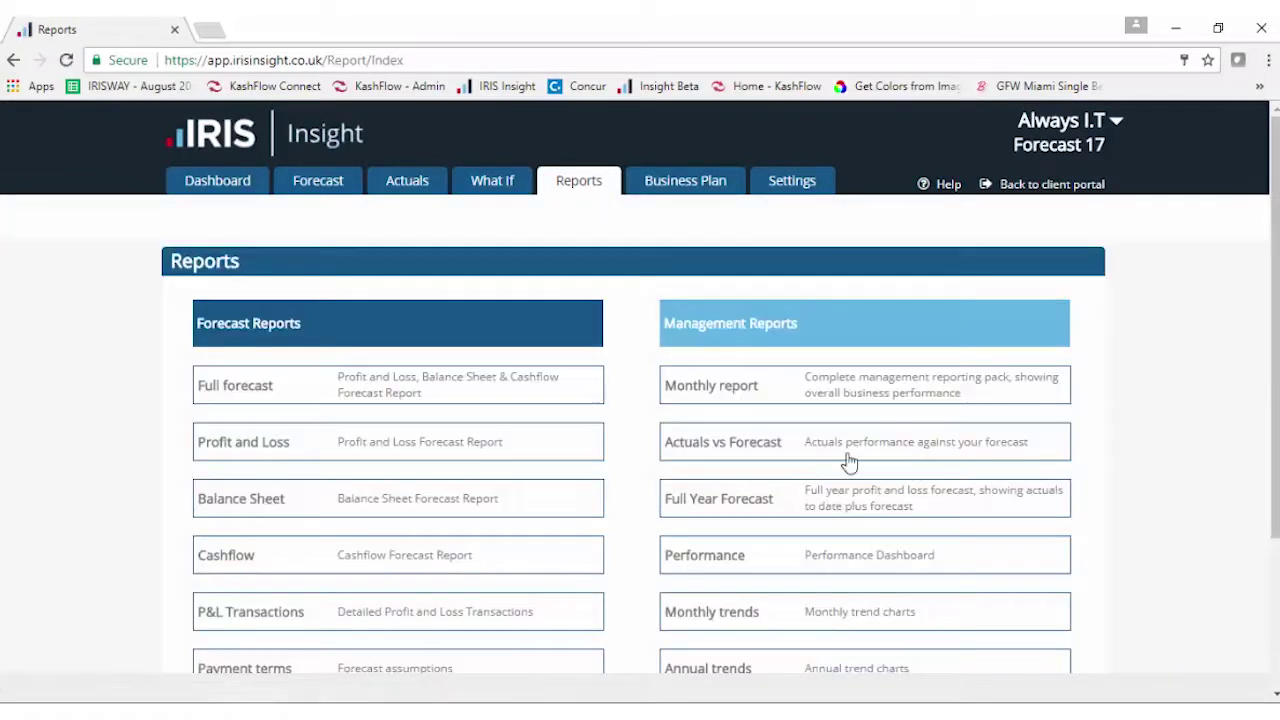
# View the Performance dashboard from the management reports and switch to the Key Indicators dashboard
pyautogui.moveTo(1276, 482); pyautogui.dragTo(1276, 542)
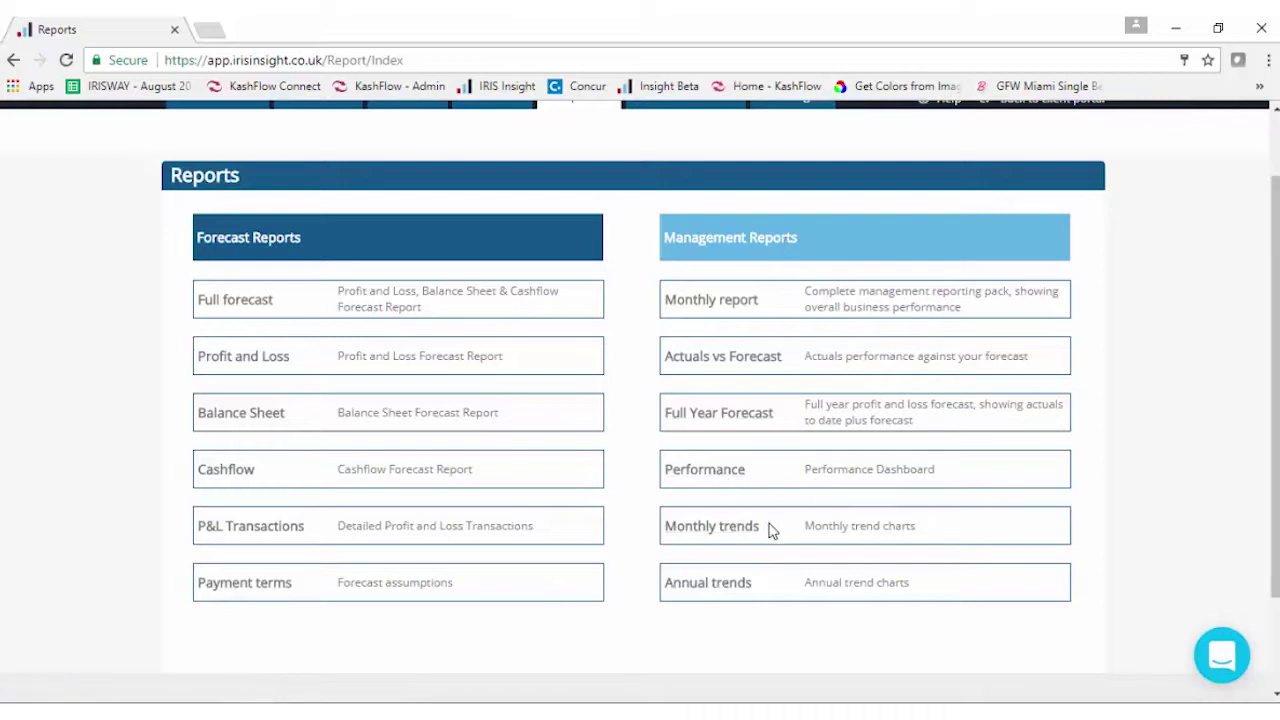
pyautogui.click(688, 475)
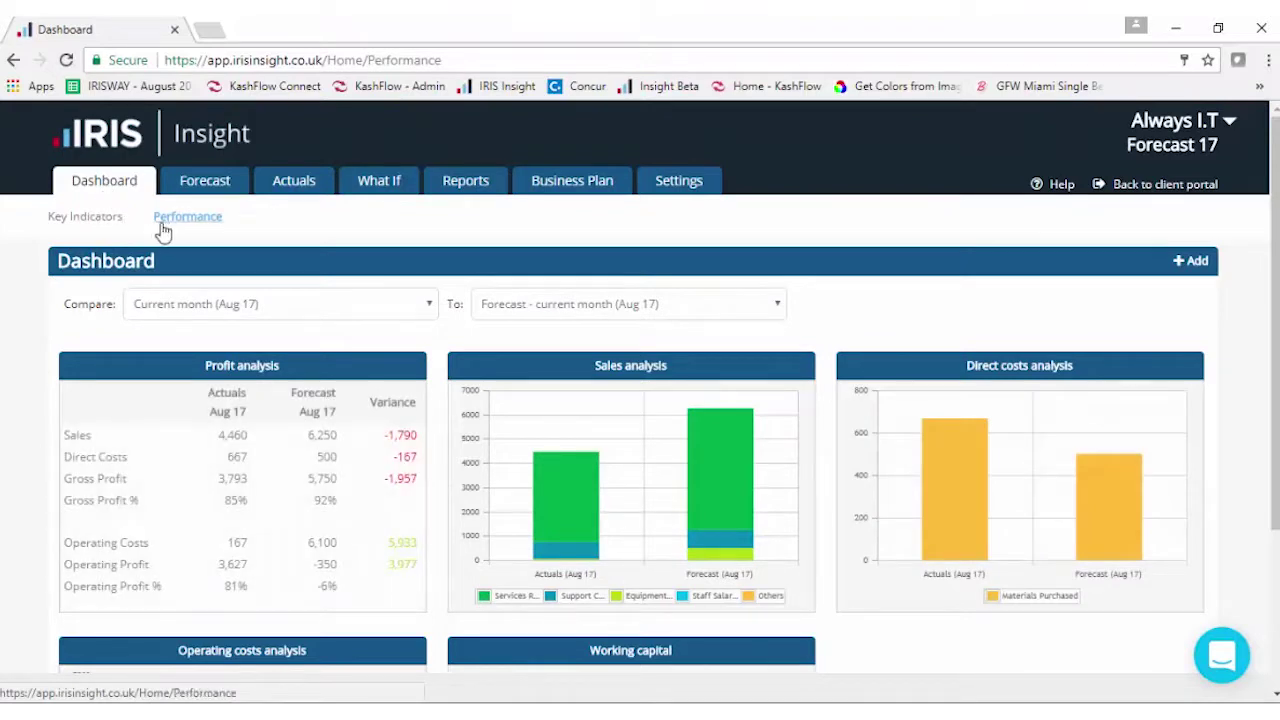
pyautogui.click(113, 227)
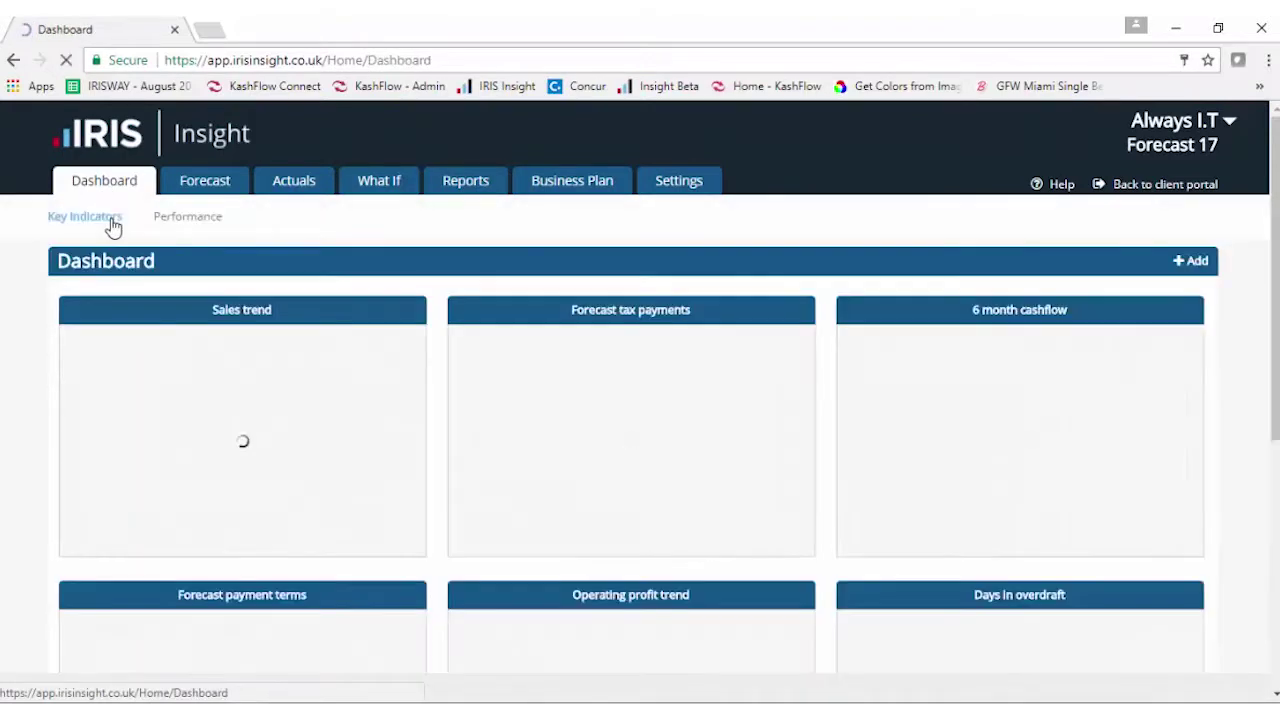
# View the Performance dashboard again and look through the Monthly trends charts from the management reports
pyautogui.click(172, 222)
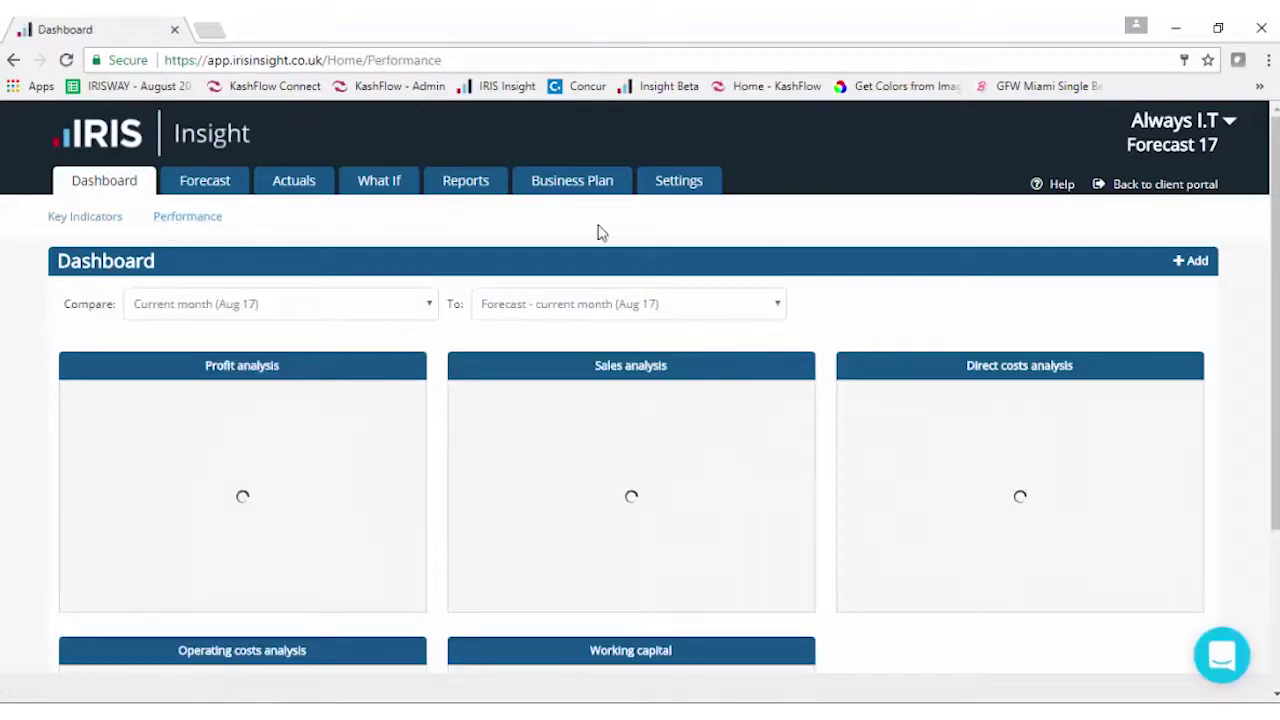
pyautogui.click(456, 186)
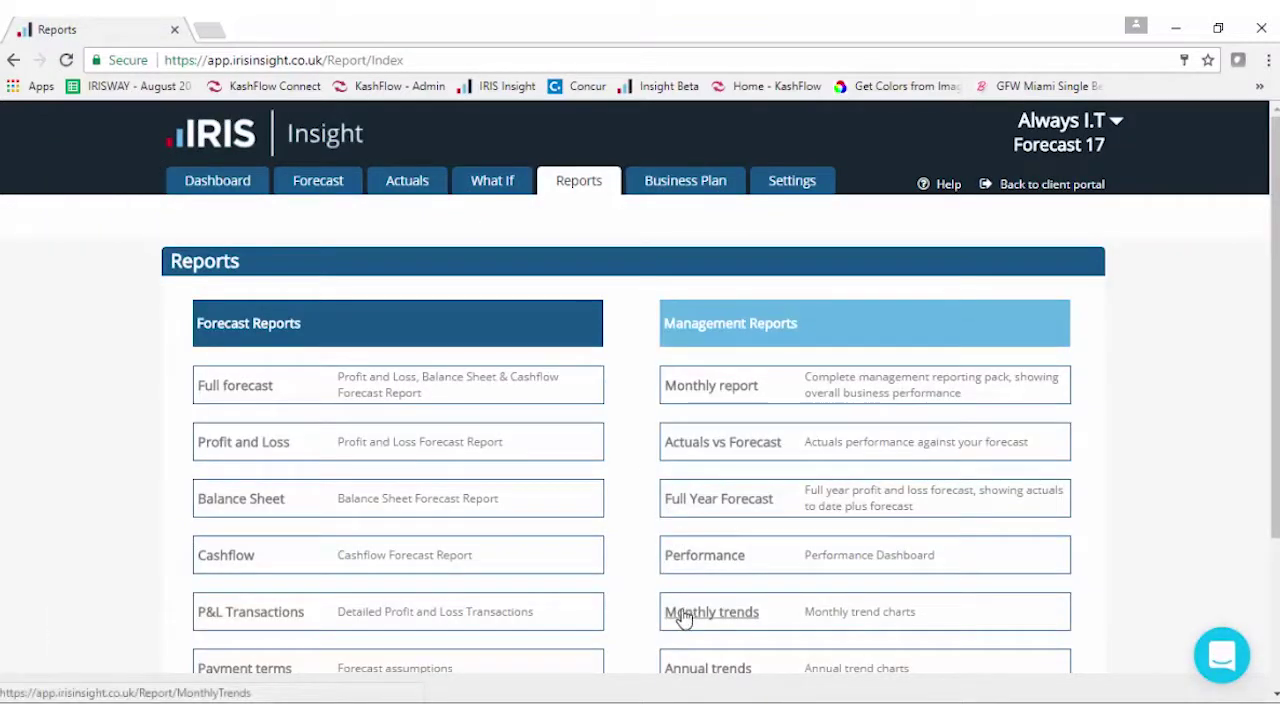
pyautogui.click(683, 616)
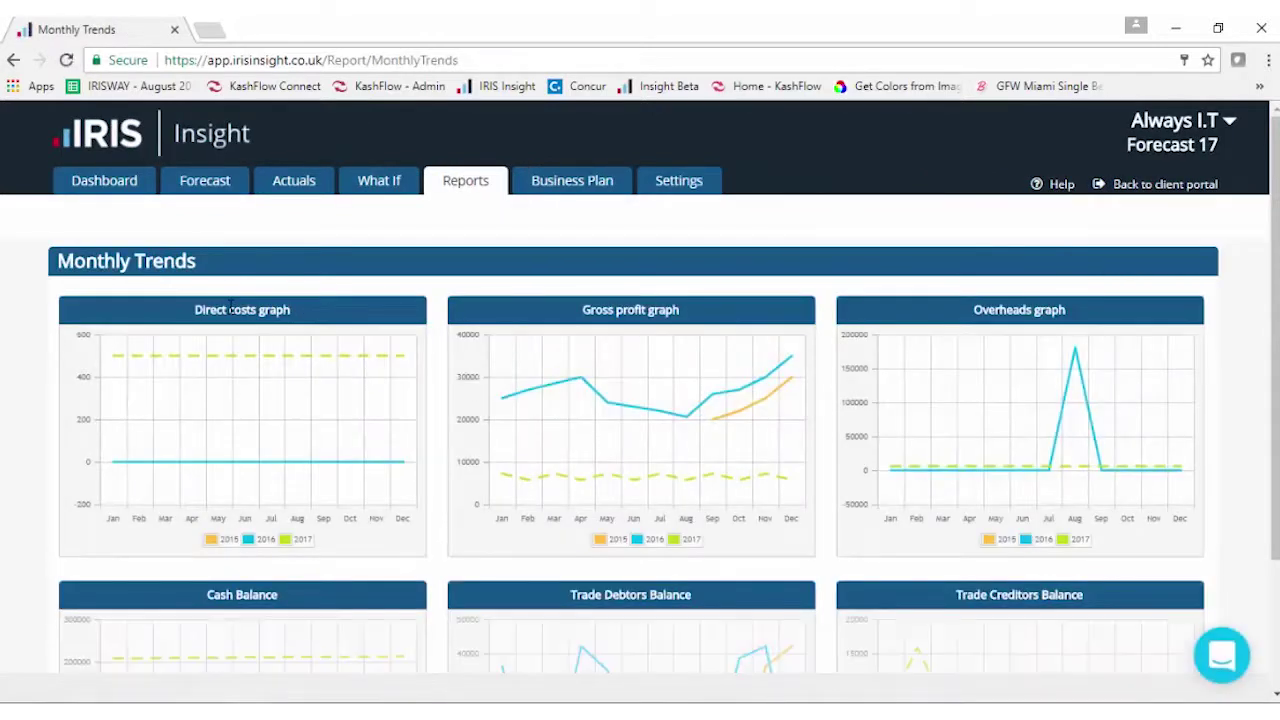
pyautogui.moveTo(1277, 306); pyautogui.dragTo(1277, 415)
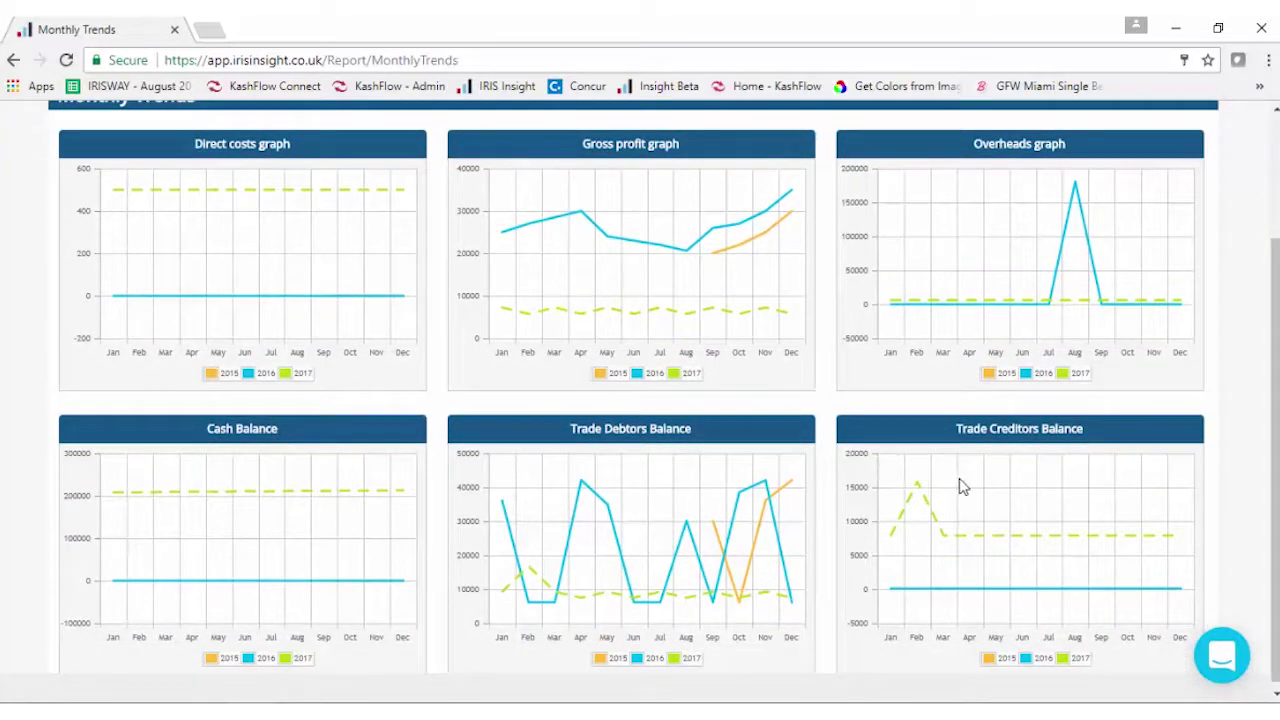
pyautogui.scroll(3, 1272, 345)
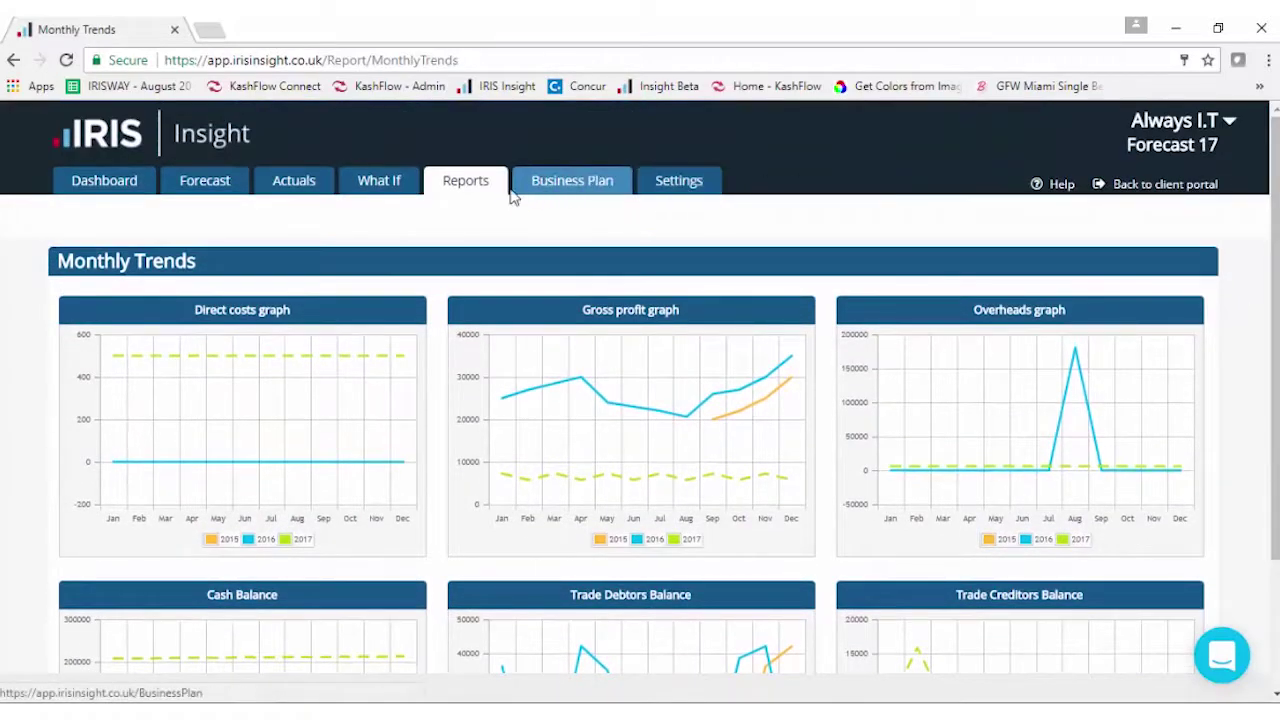
# View the Annual trends profitability graph from the management reports
pyautogui.click(471, 182)
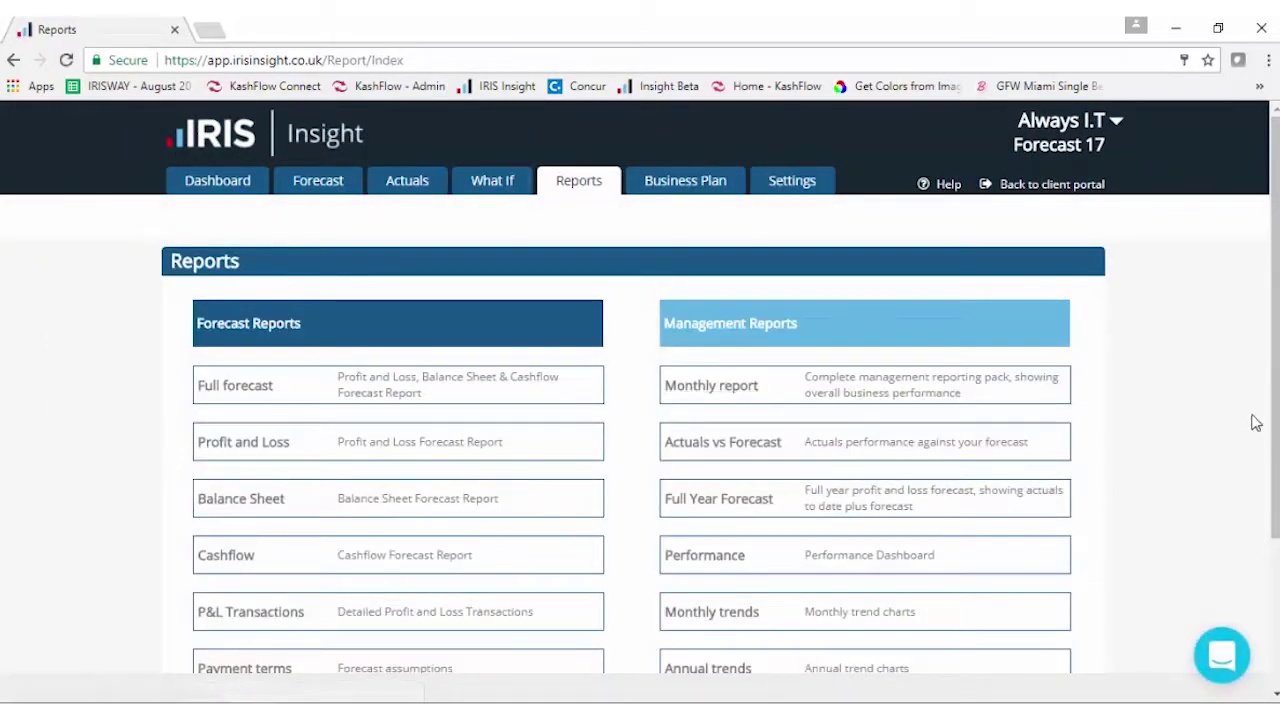
pyautogui.scroll(-1, 1251, 423)
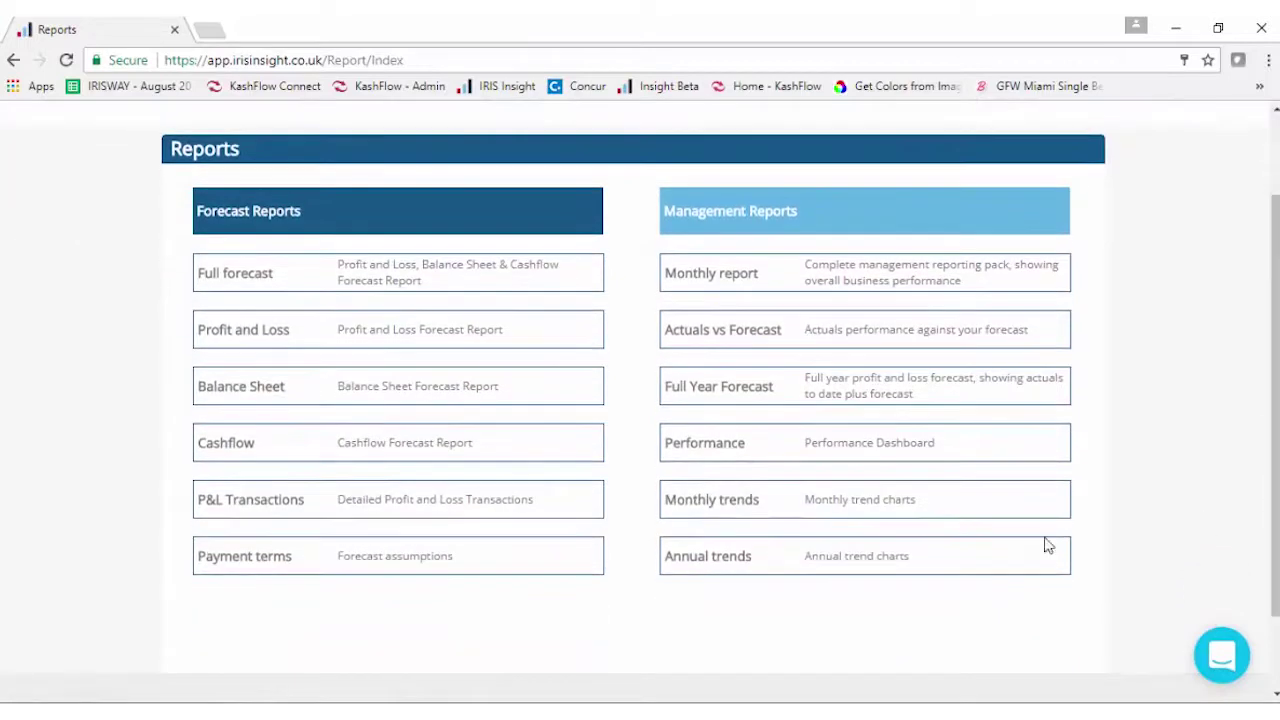
pyautogui.click(687, 563)
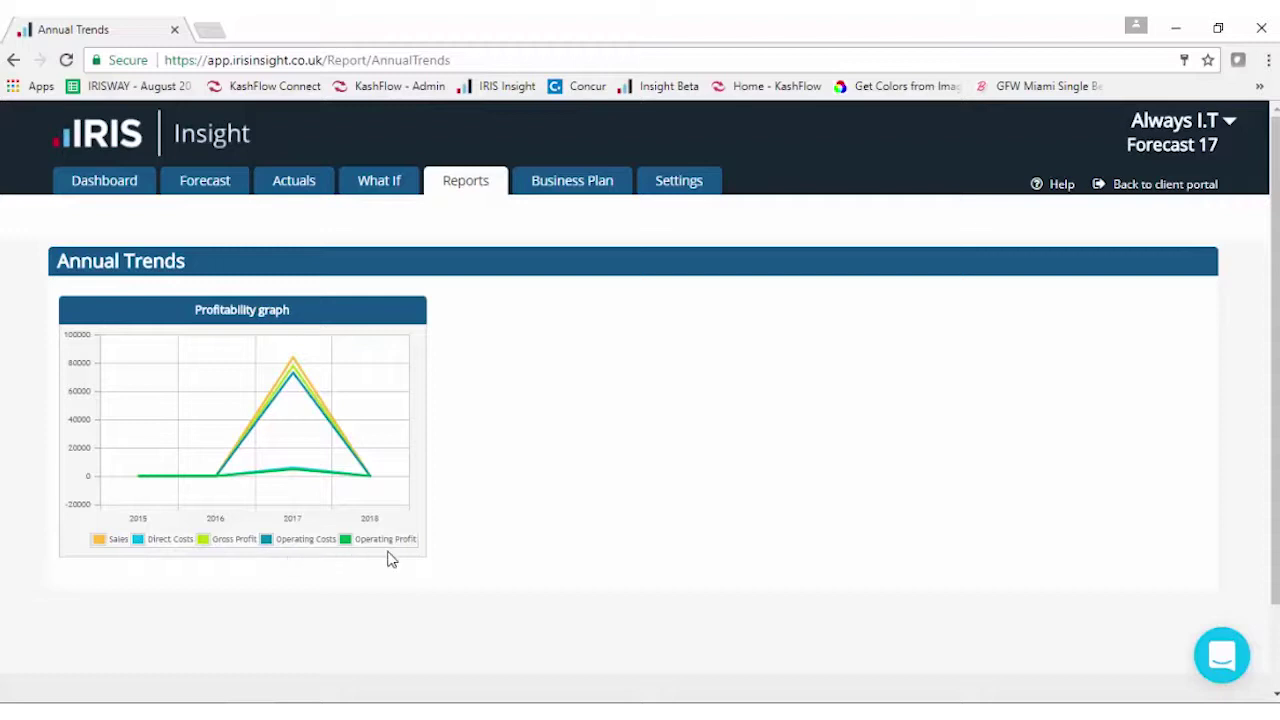
# Open the Actuals vs Forecast management report and look through its summary month and year-to-date figures
pyautogui.click(477, 191)
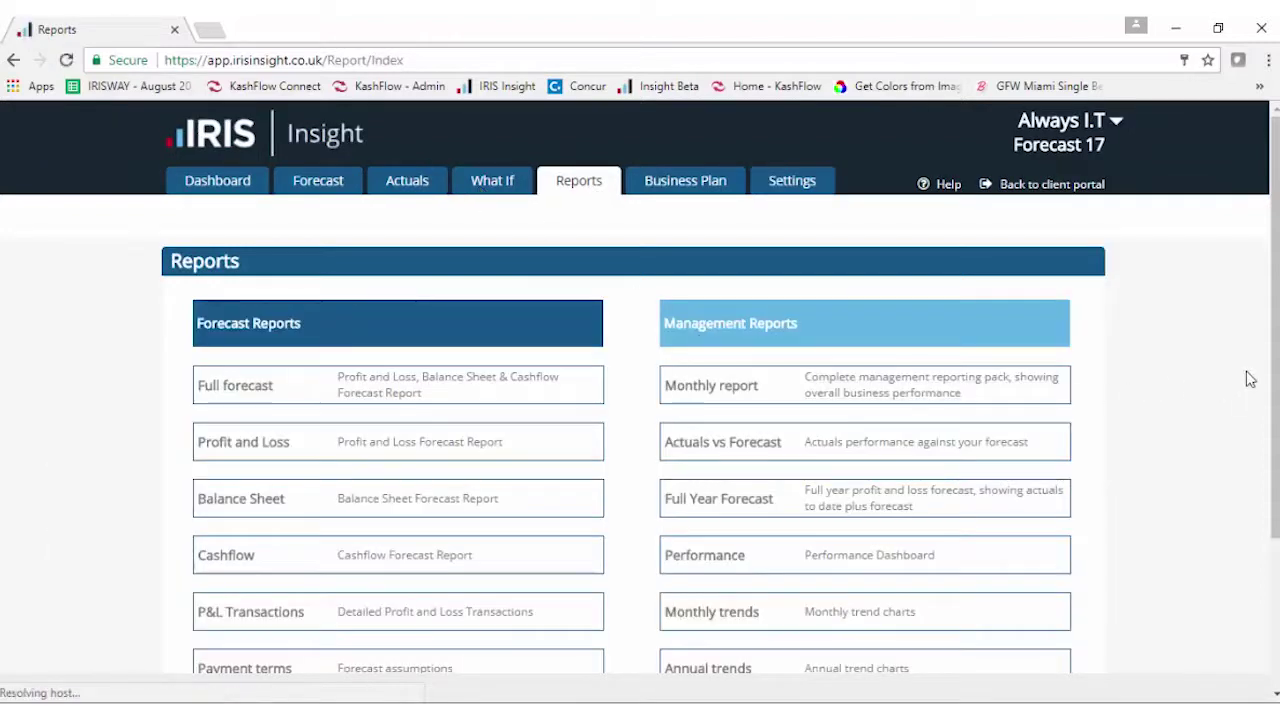
pyautogui.moveTo(1277, 366); pyautogui.dragTo(1278, 410)
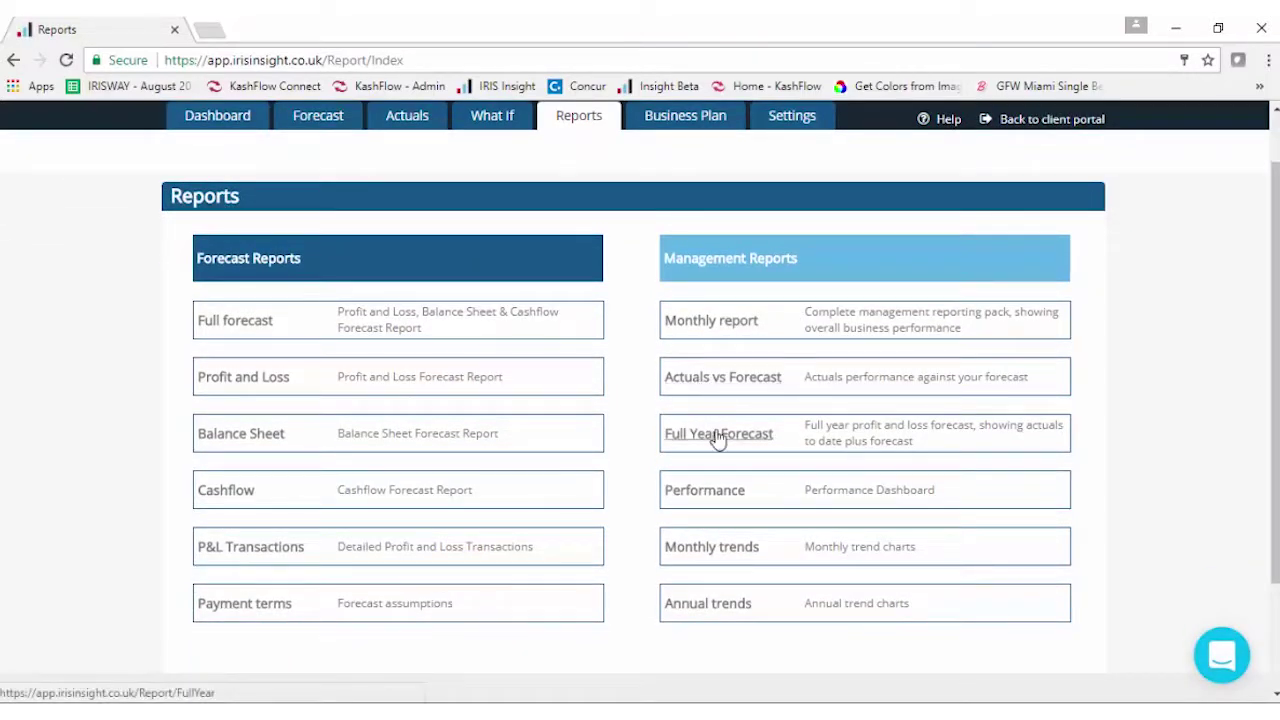
pyautogui.click(680, 380)
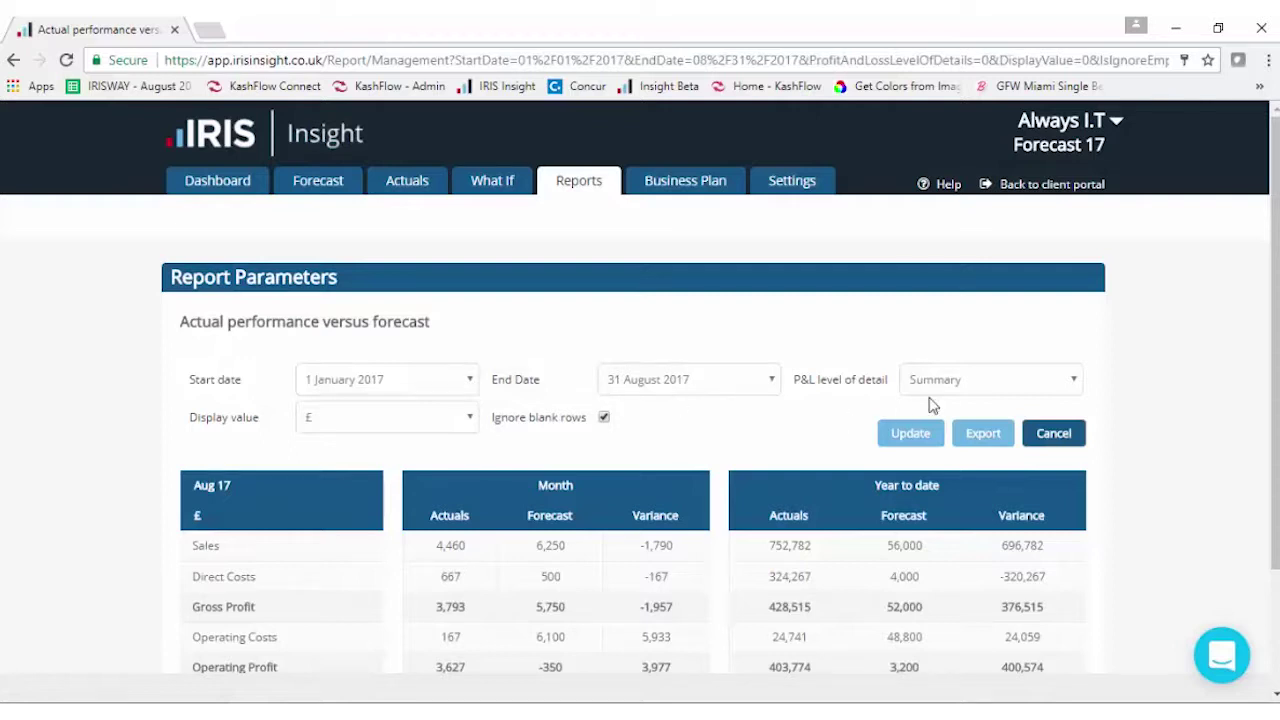
pyautogui.scroll(-2, 1272, 492)
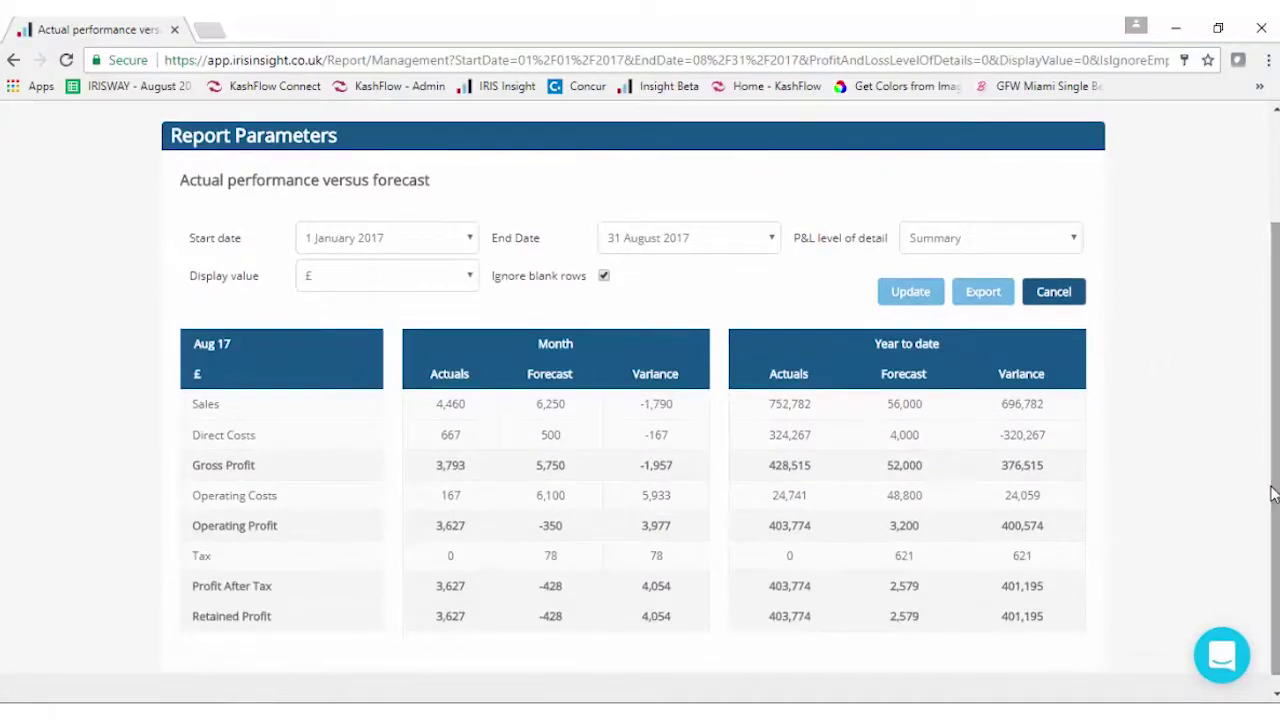
# Set the report's P&L level of detail to Detailed, update it, and review the detailed actuals, forecast and variance rows
pyautogui.click(929, 245)
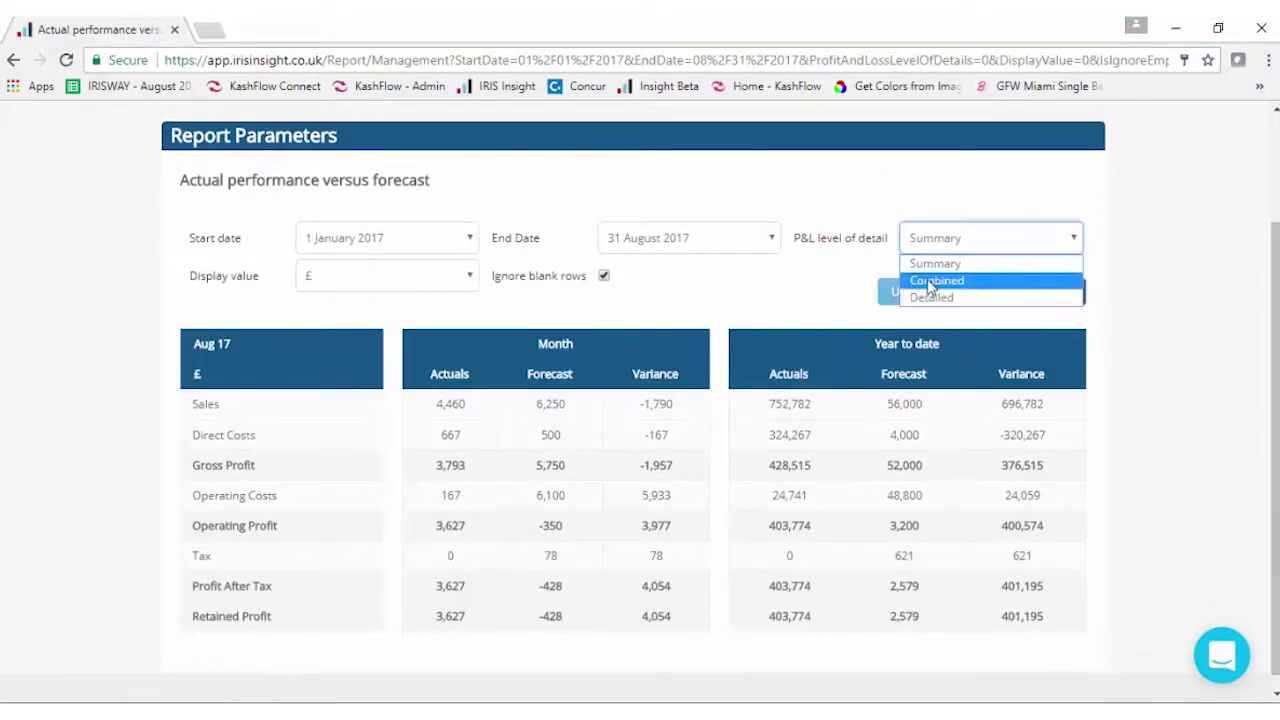
pyautogui.click(930, 297)
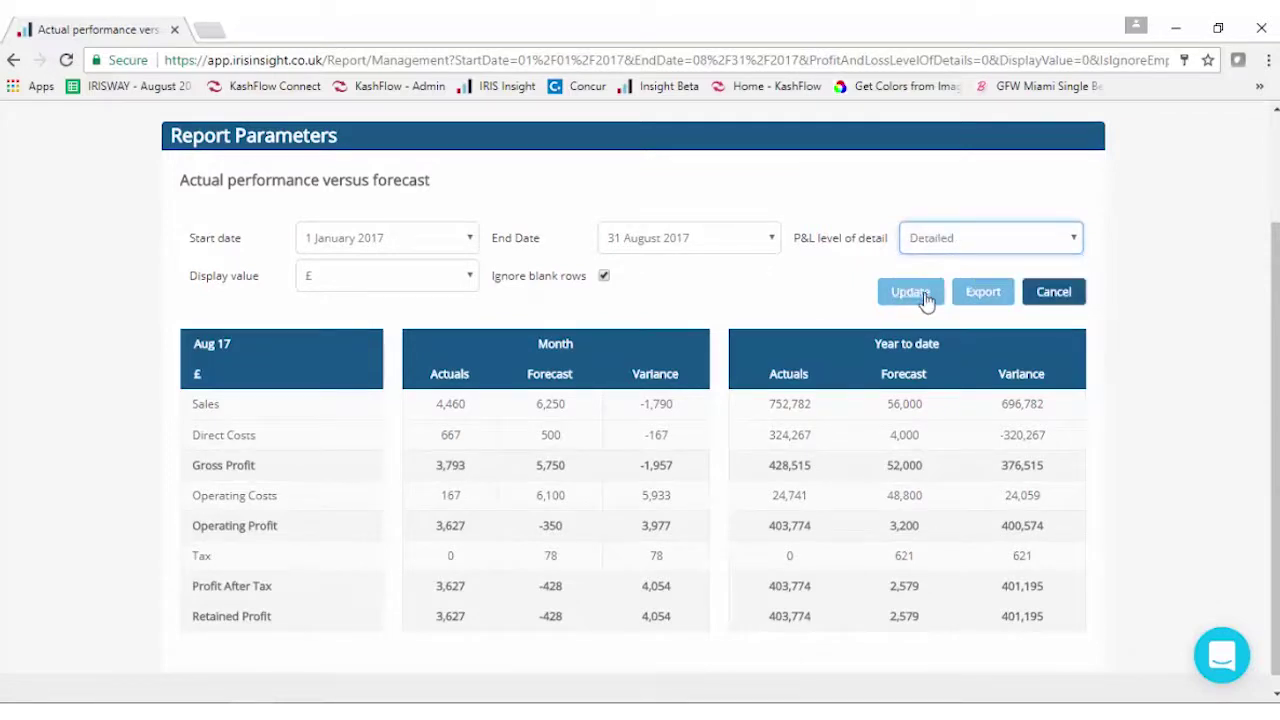
pyautogui.click(457, 278)
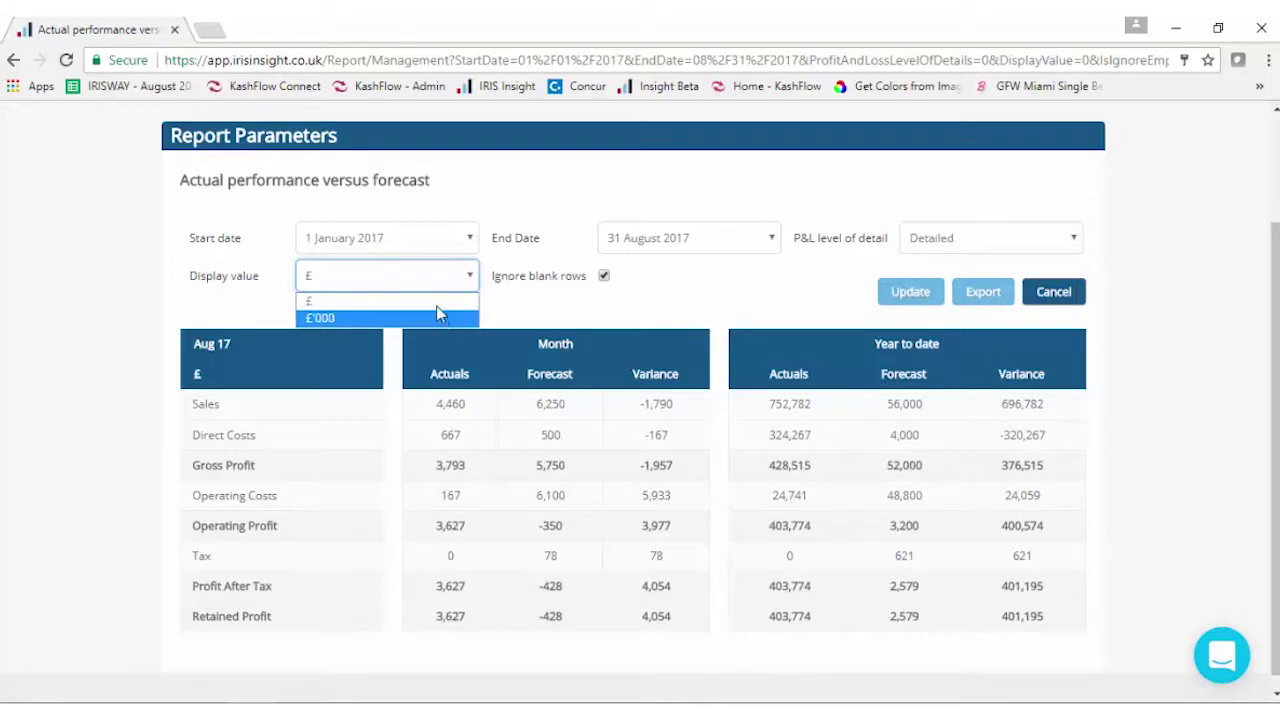
pyautogui.click(570, 303)
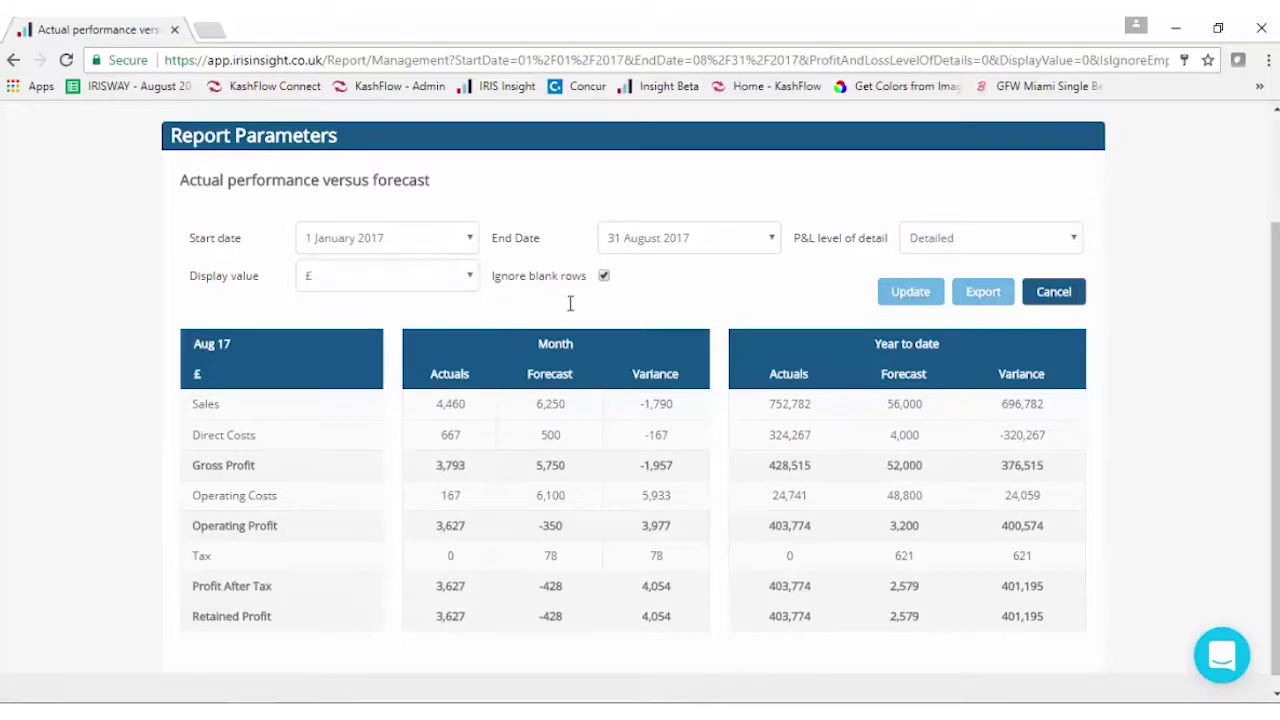
pyautogui.click(918, 294)
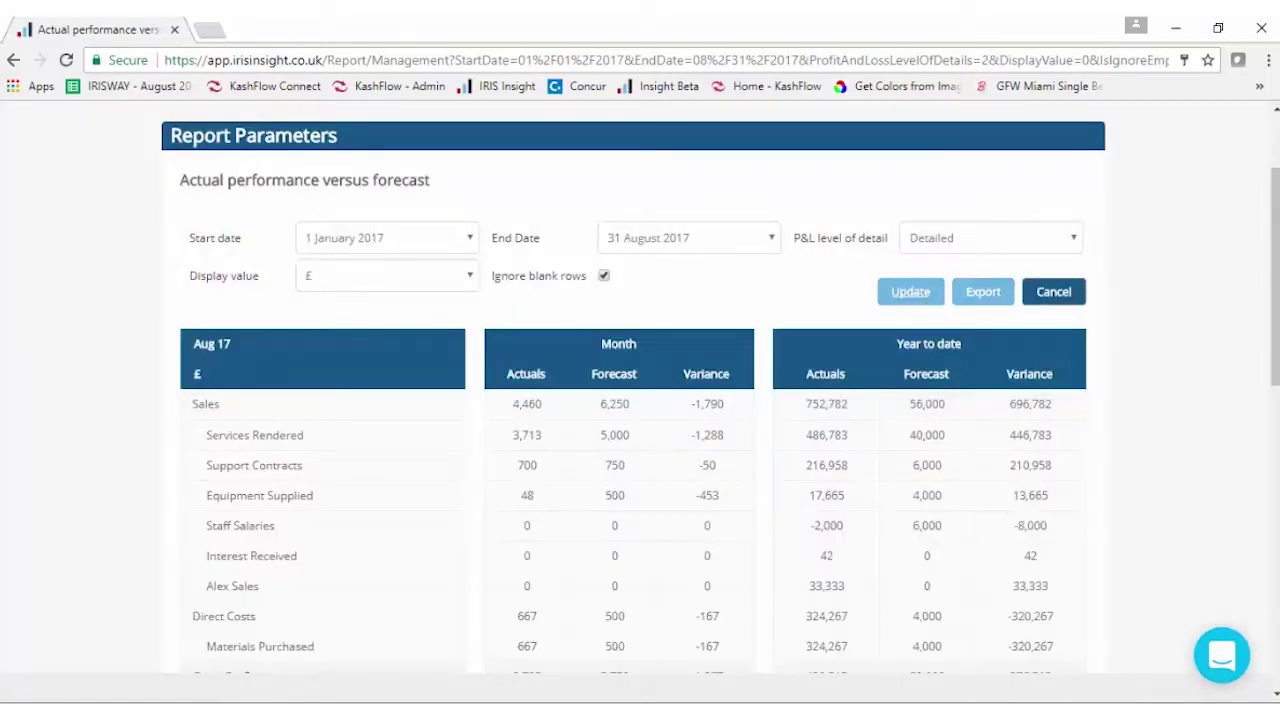
pyautogui.scroll(-3, 525, 385)
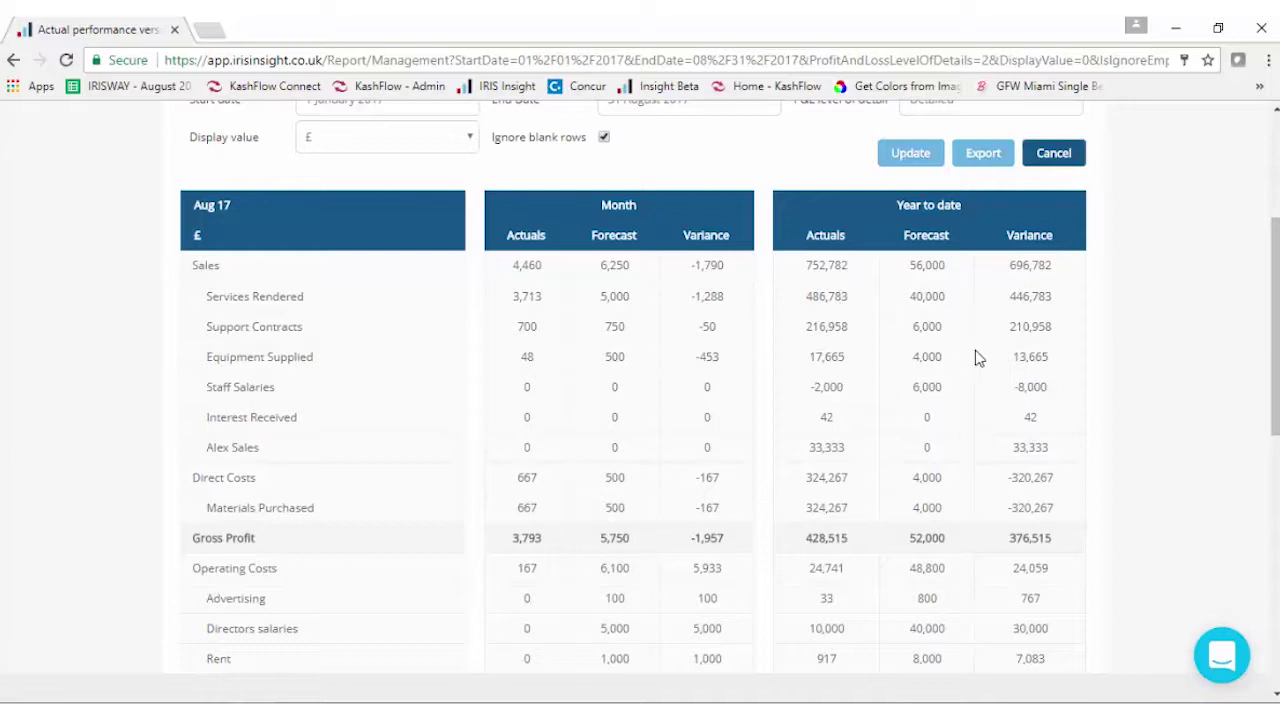
pyautogui.moveTo(1275, 330); pyautogui.dragTo(1275, 271)
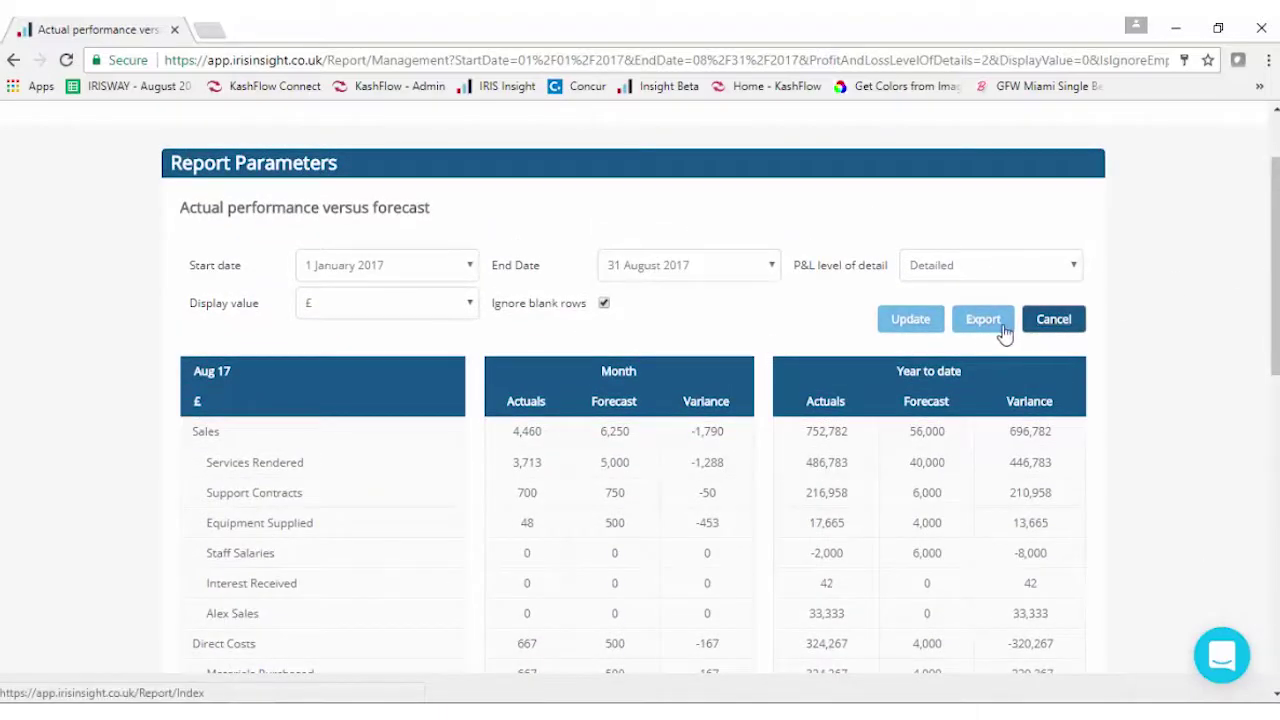
# Export the actual performance versus forecast report, look through the Forecast 17-Management workbook in Excel, and close it
pyautogui.click(983, 320)
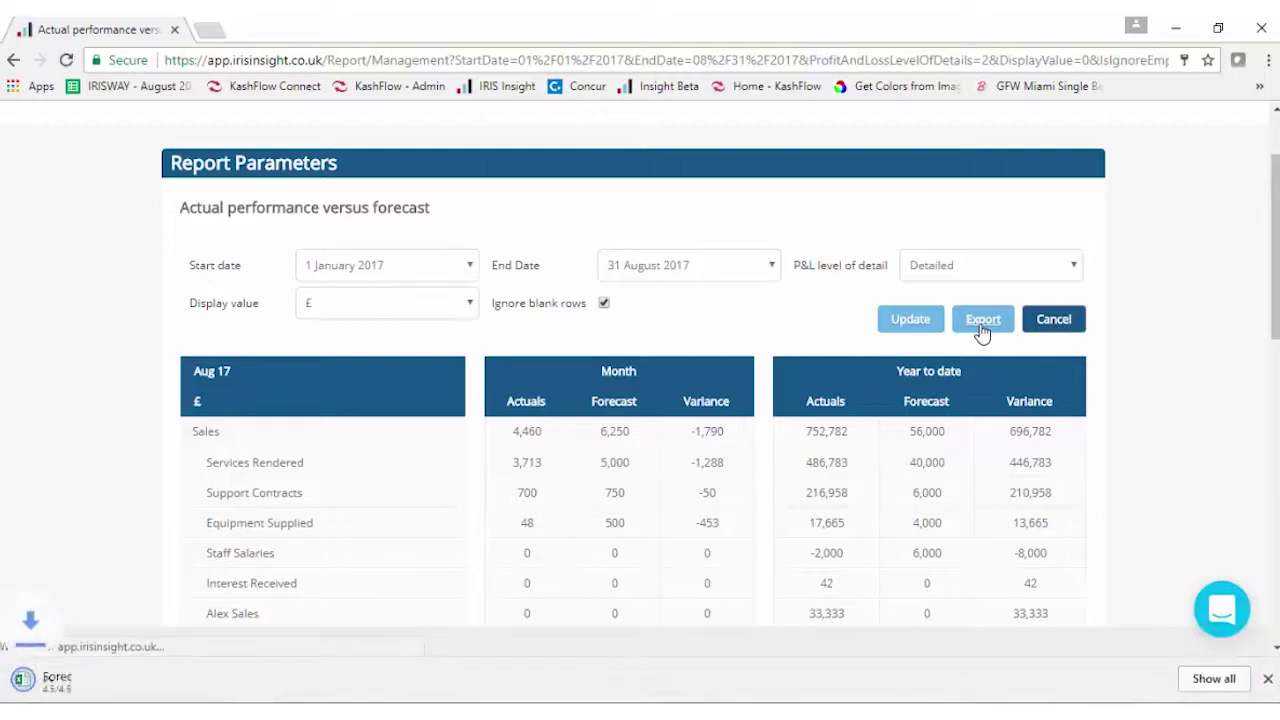
pyautogui.click(100, 681)
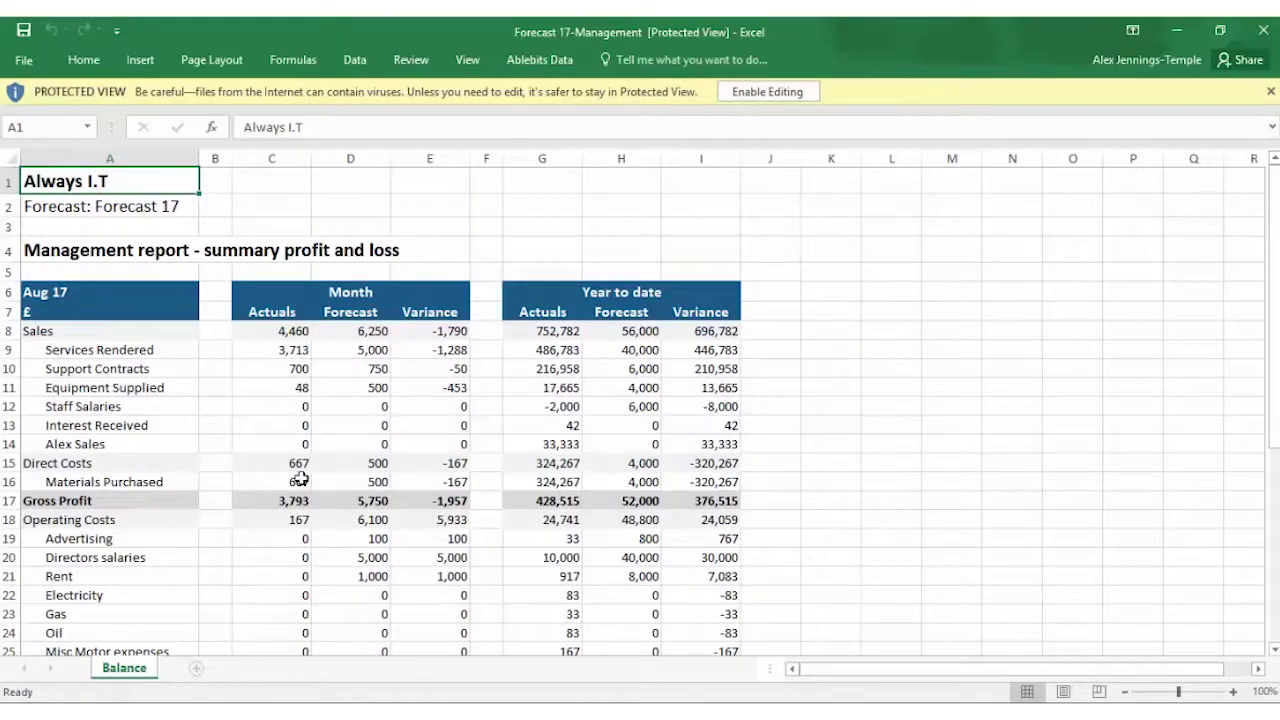
pyautogui.moveTo(1273, 300)
pyautogui.mouseDown()
pyautogui.moveTo(1273, 494)
pyautogui.moveTo(1273, 300)
pyautogui.mouseUp()
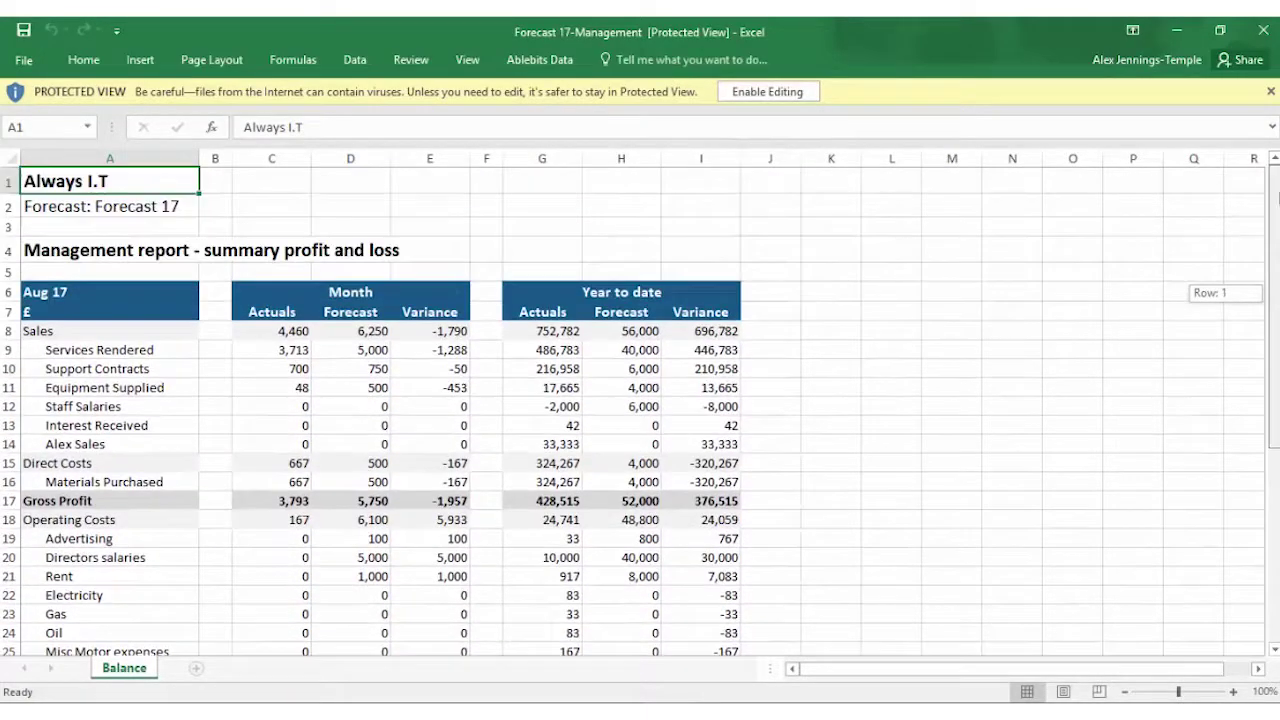
pyautogui.click(1264, 33)
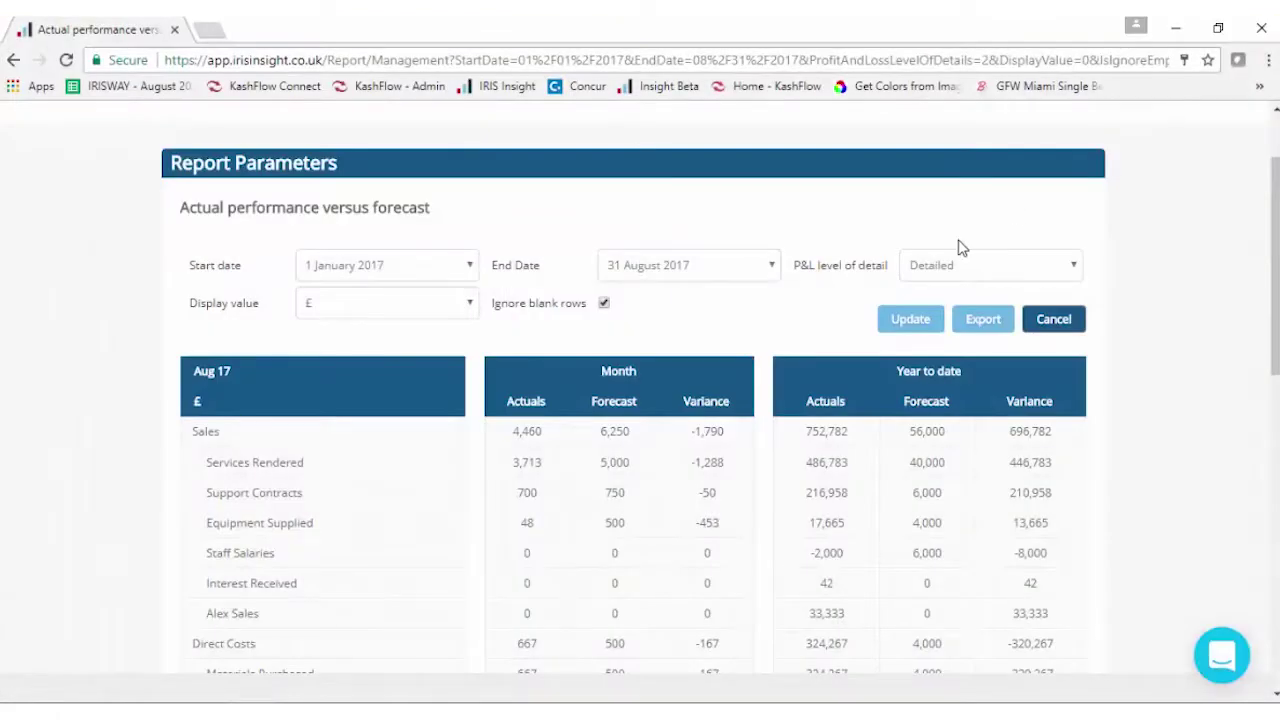
# Export the Full Year Forecast report with an actuals start date of 1 January 2017 and the P&L level of detail set to Detailed
pyautogui.scroll(2, 850, 195)
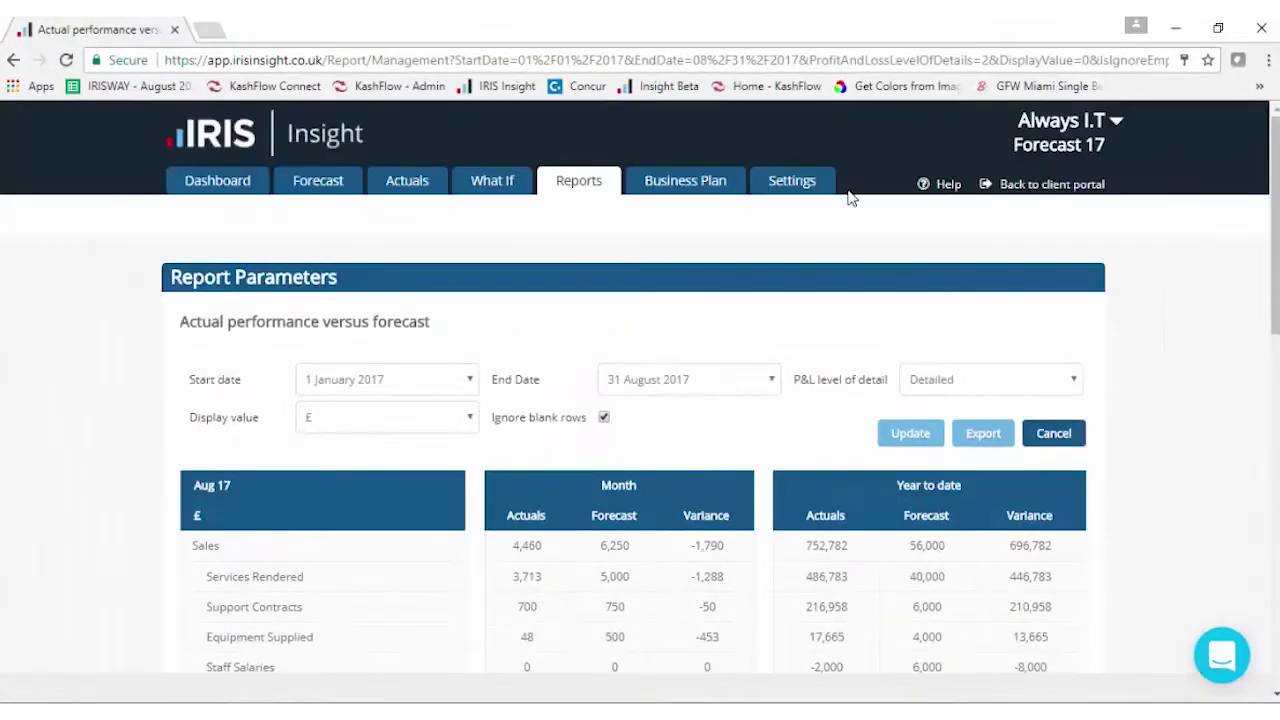
pyautogui.click(583, 180)
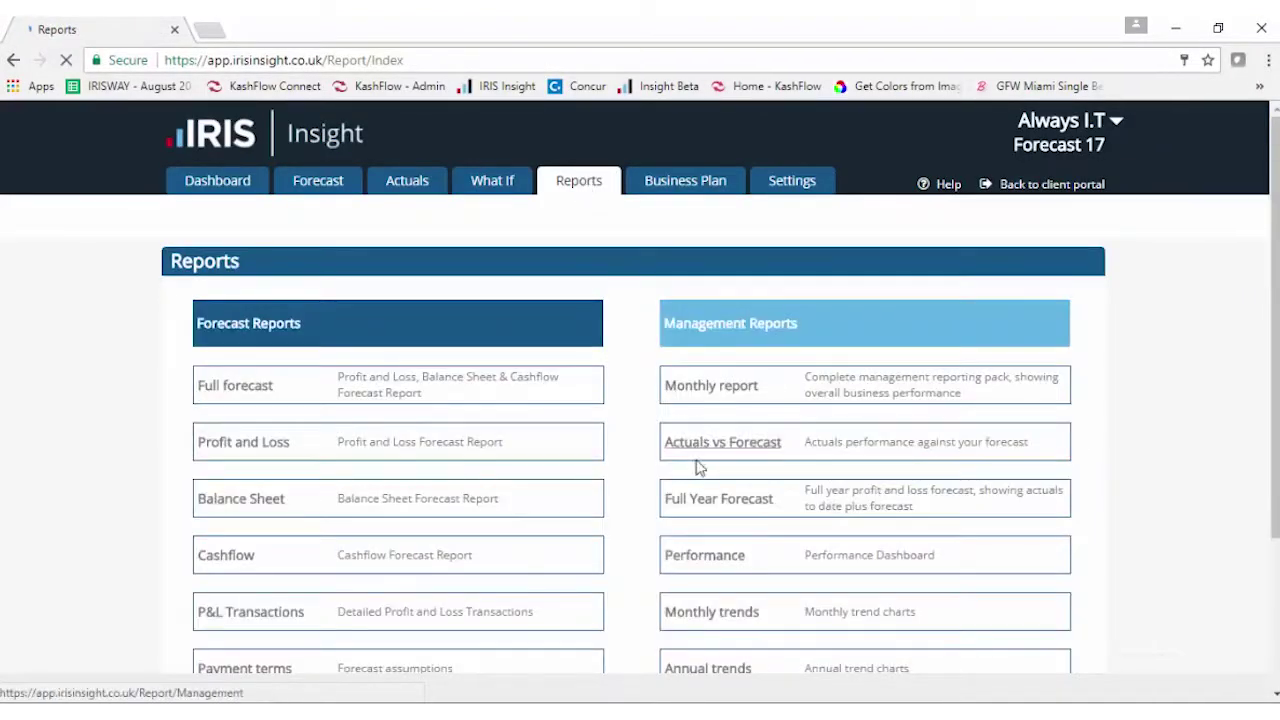
pyautogui.click(698, 508)
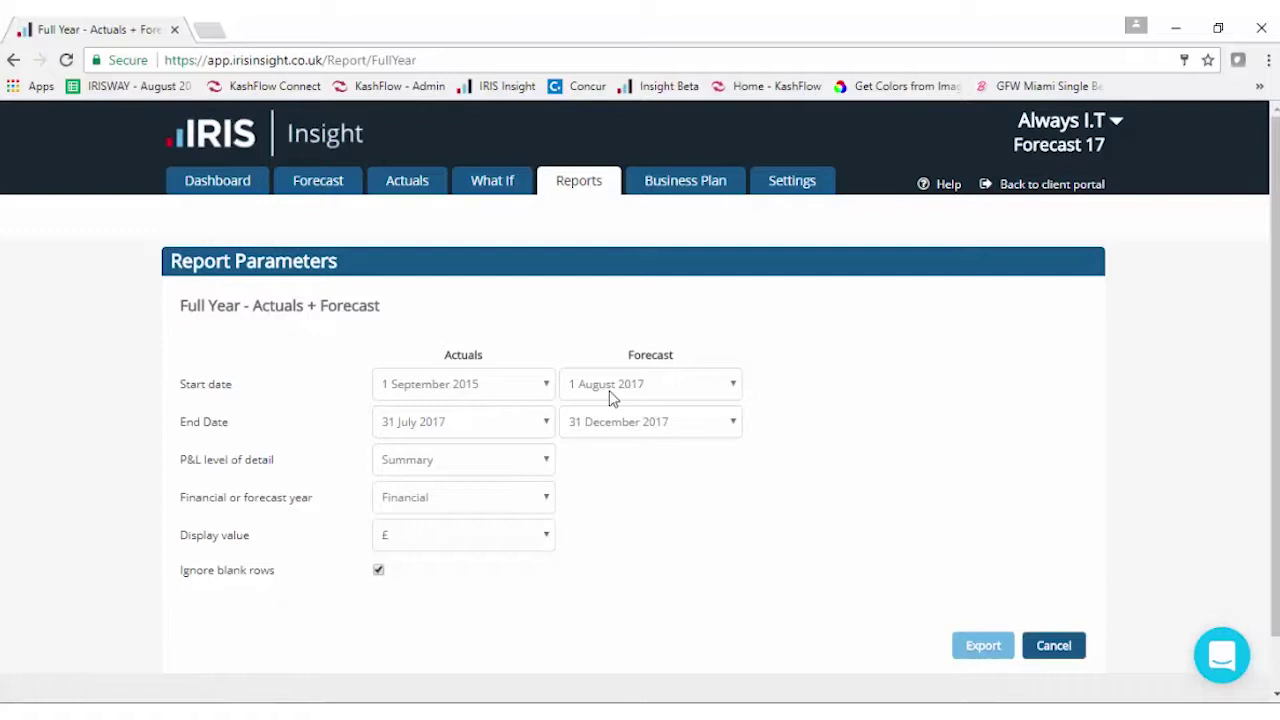
pyautogui.click(517, 386)
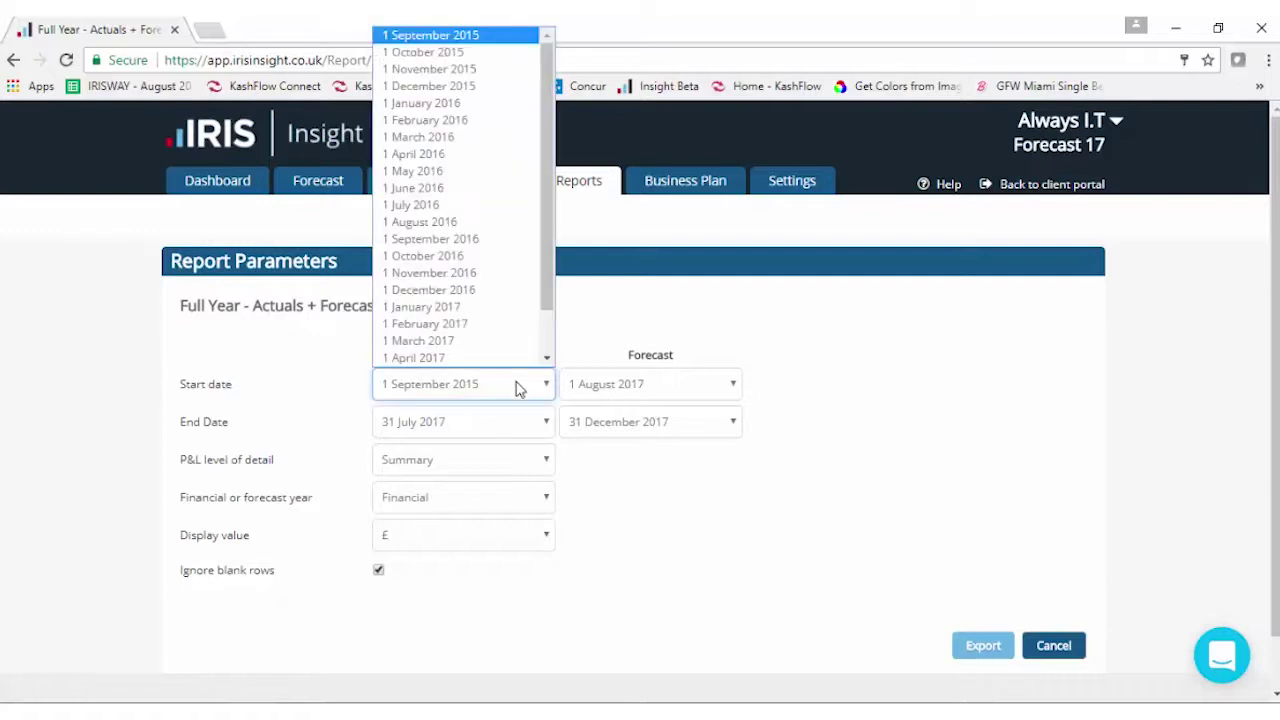
pyautogui.click(491, 306)
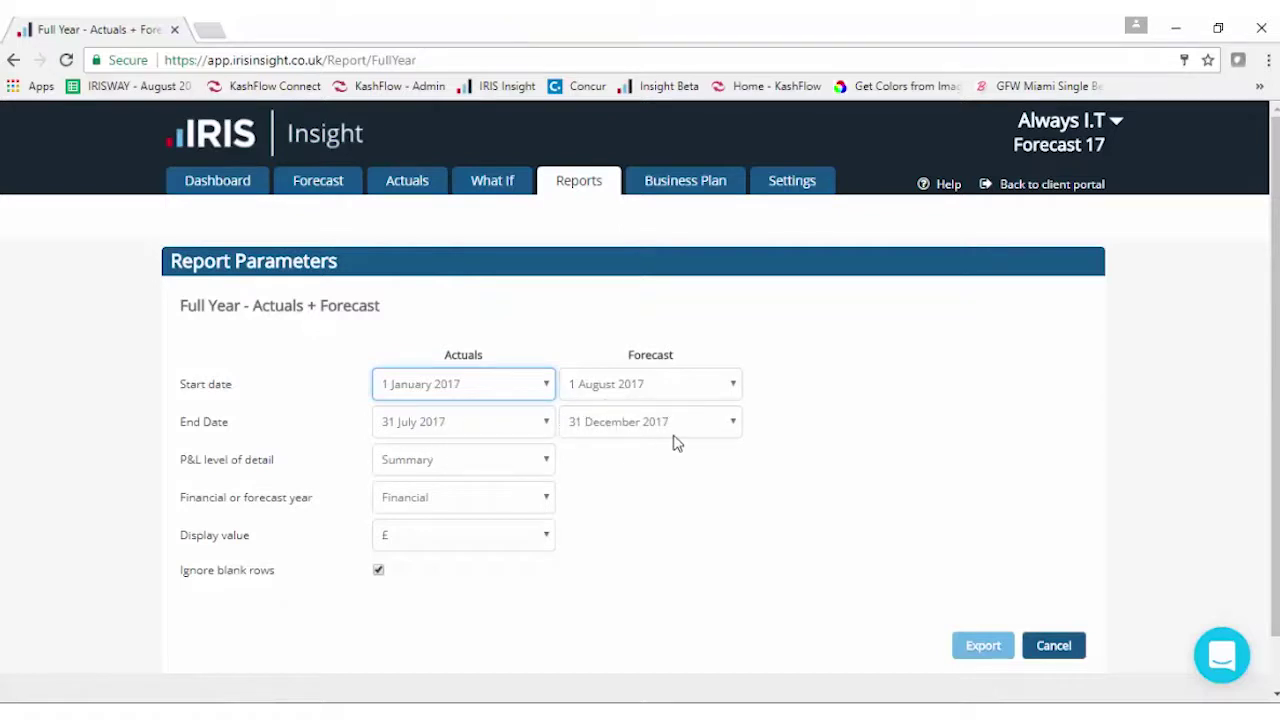
pyautogui.click(489, 472)
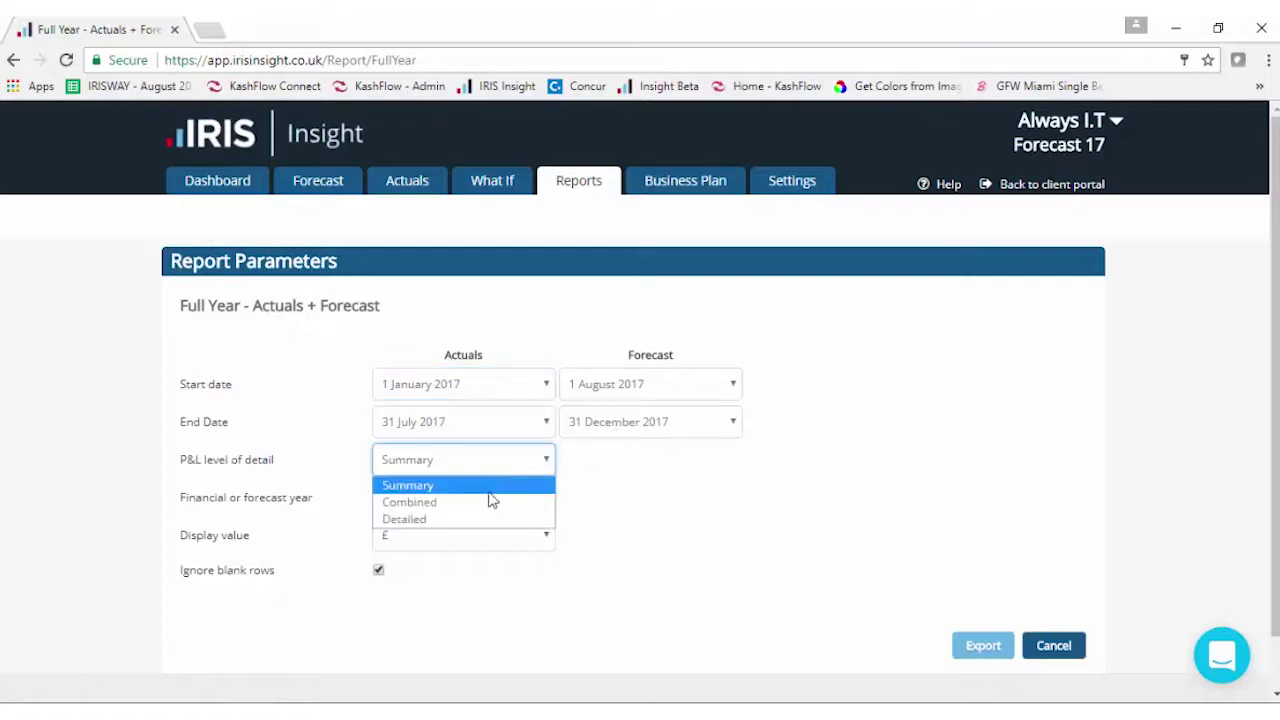
pyautogui.click(491, 517)
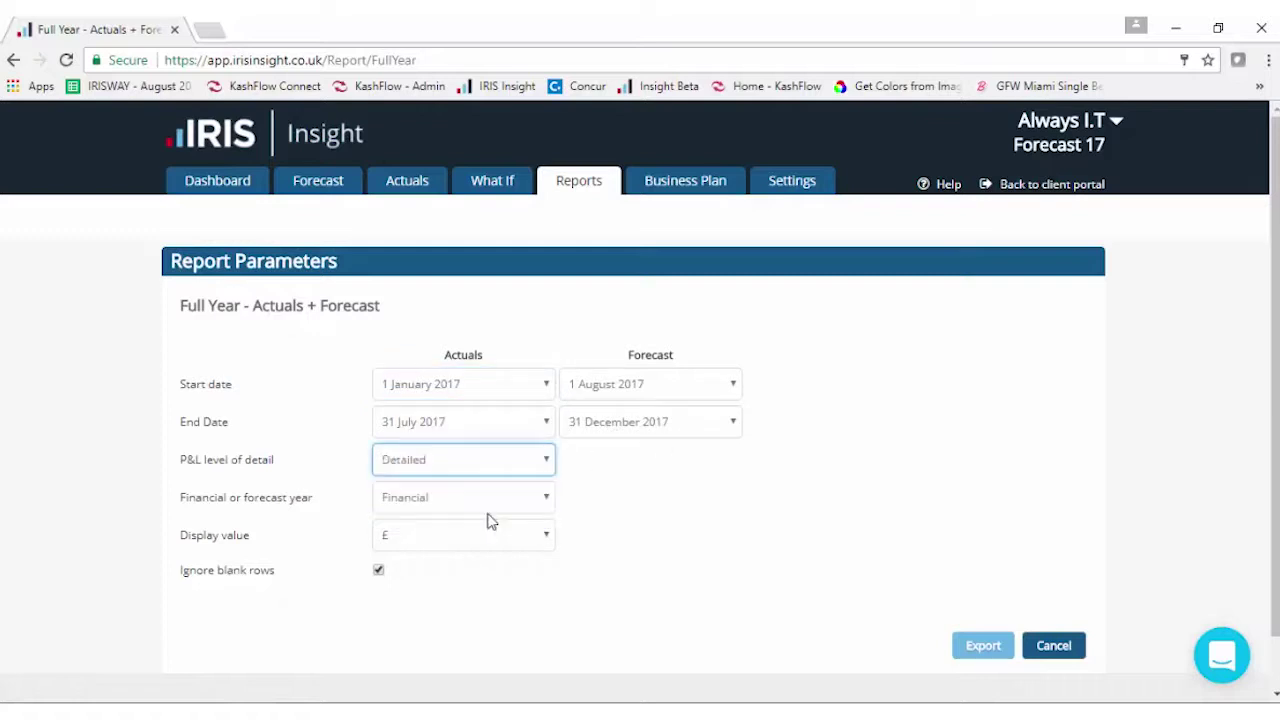
pyautogui.click(983, 650)
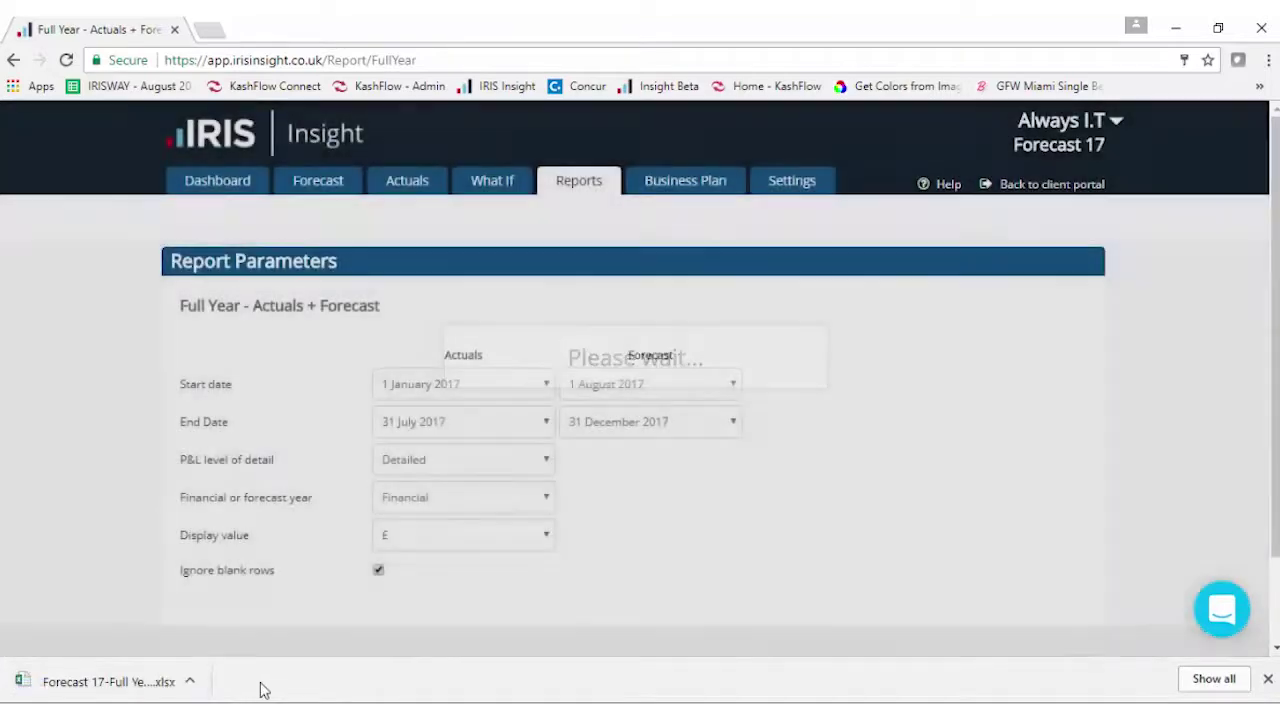
# Review the exported Forecast 17-Full Year workbook in Excel, close it, and return to the report list
pyautogui.click(129, 682)
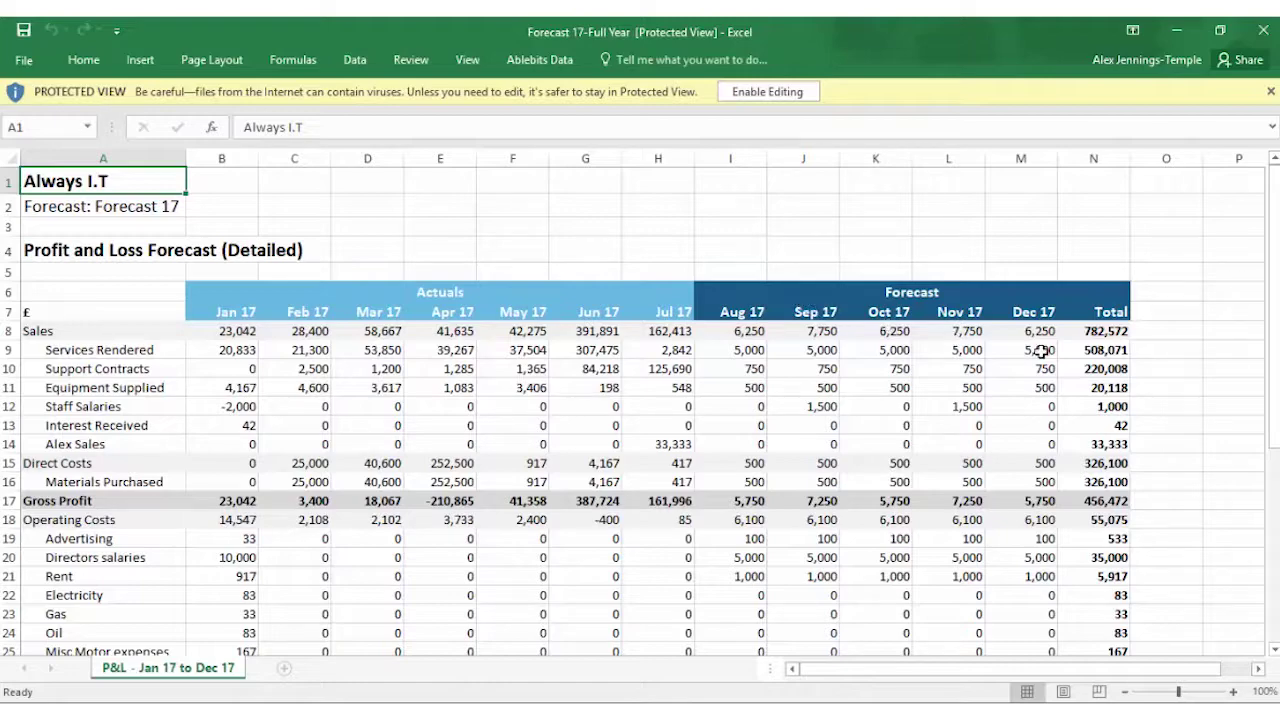
pyautogui.moveTo(1276, 333)
pyautogui.mouseDown()
pyautogui.moveTo(1275, 520)
pyautogui.moveTo(1277, 345)
pyautogui.mouseUp()
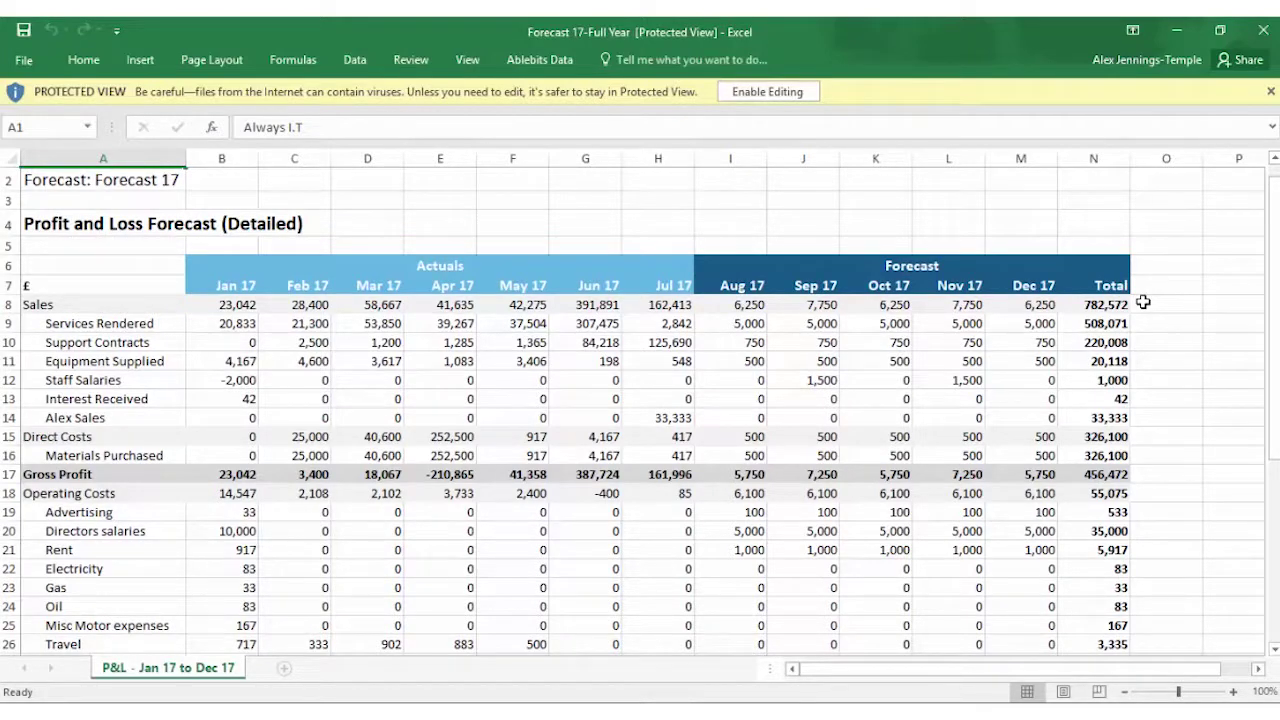
pyautogui.click(1262, 31)
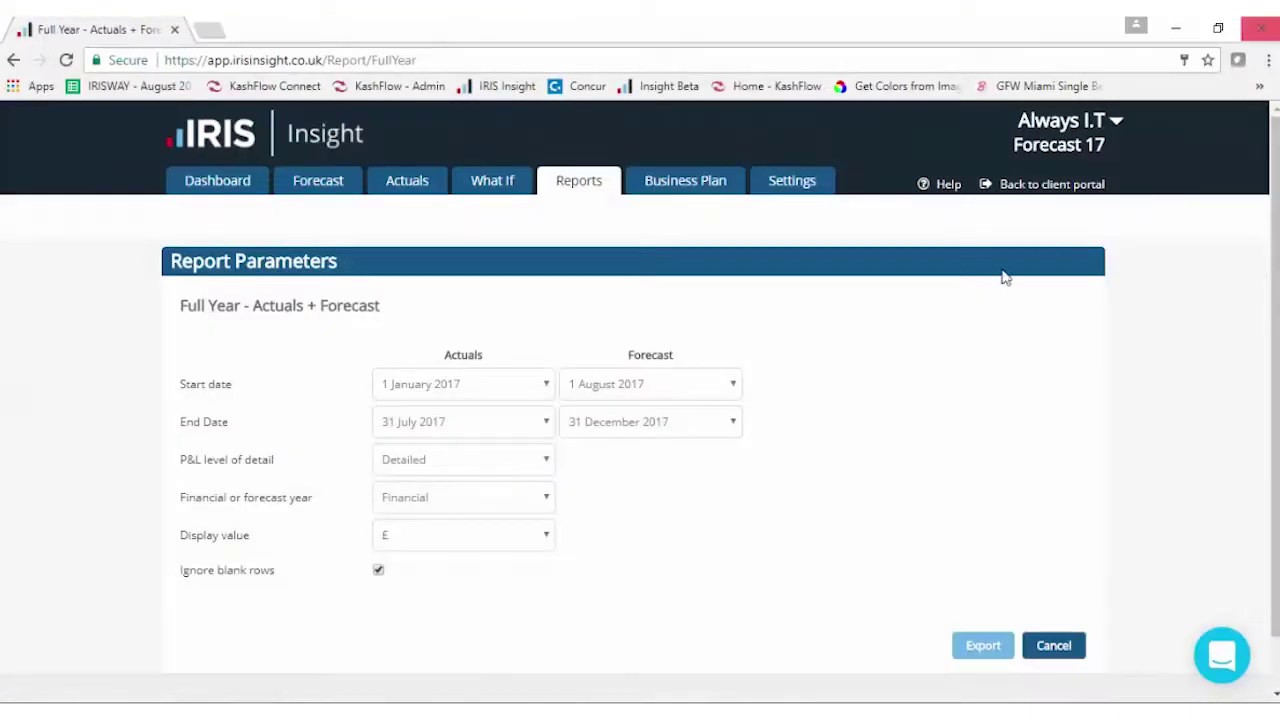
pyautogui.click(579, 186)
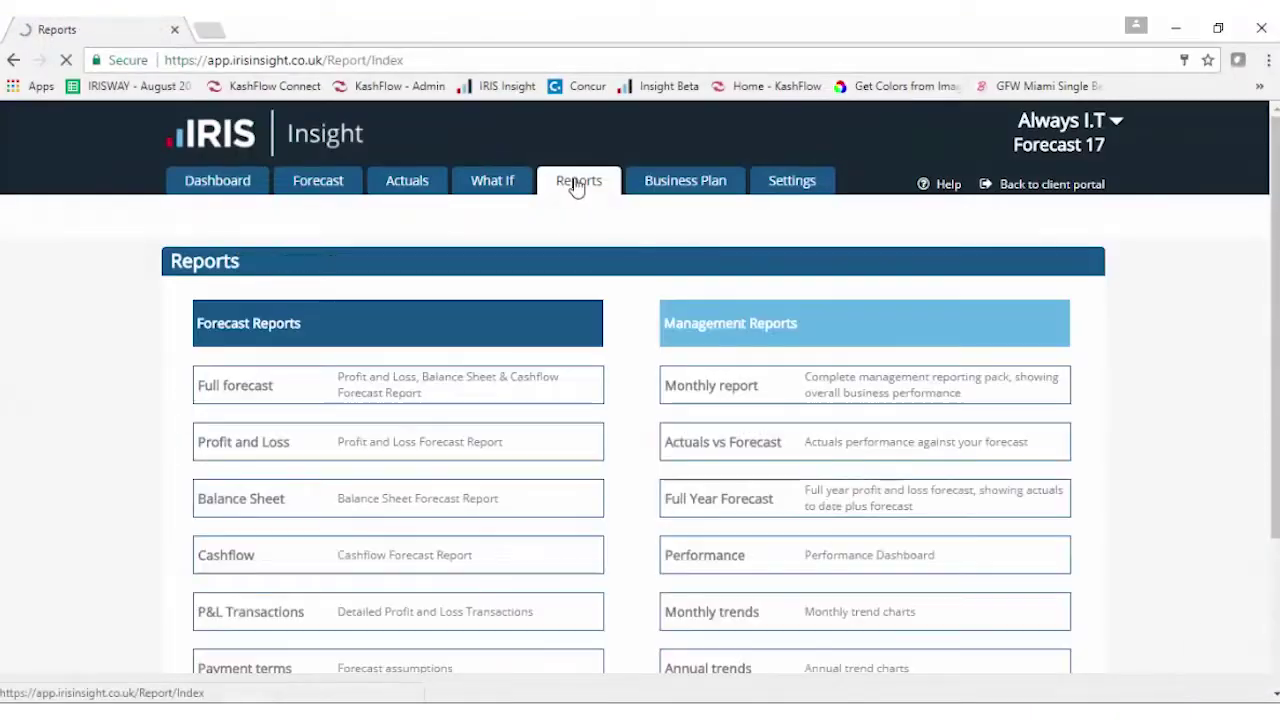
# Set up the monthly management report for July 2017 in £, comparing forecast and prior year, with £ and % variances and year to date excluded
pyautogui.click(709, 390)
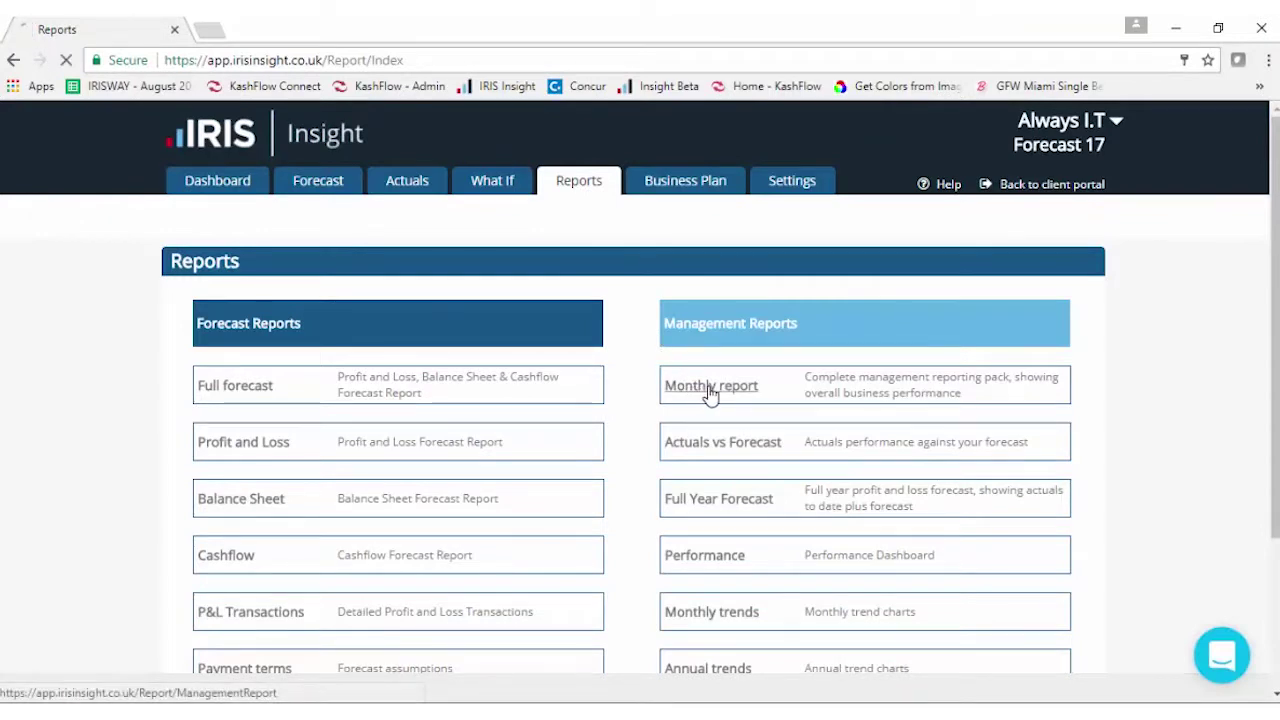
pyautogui.click(519, 370)
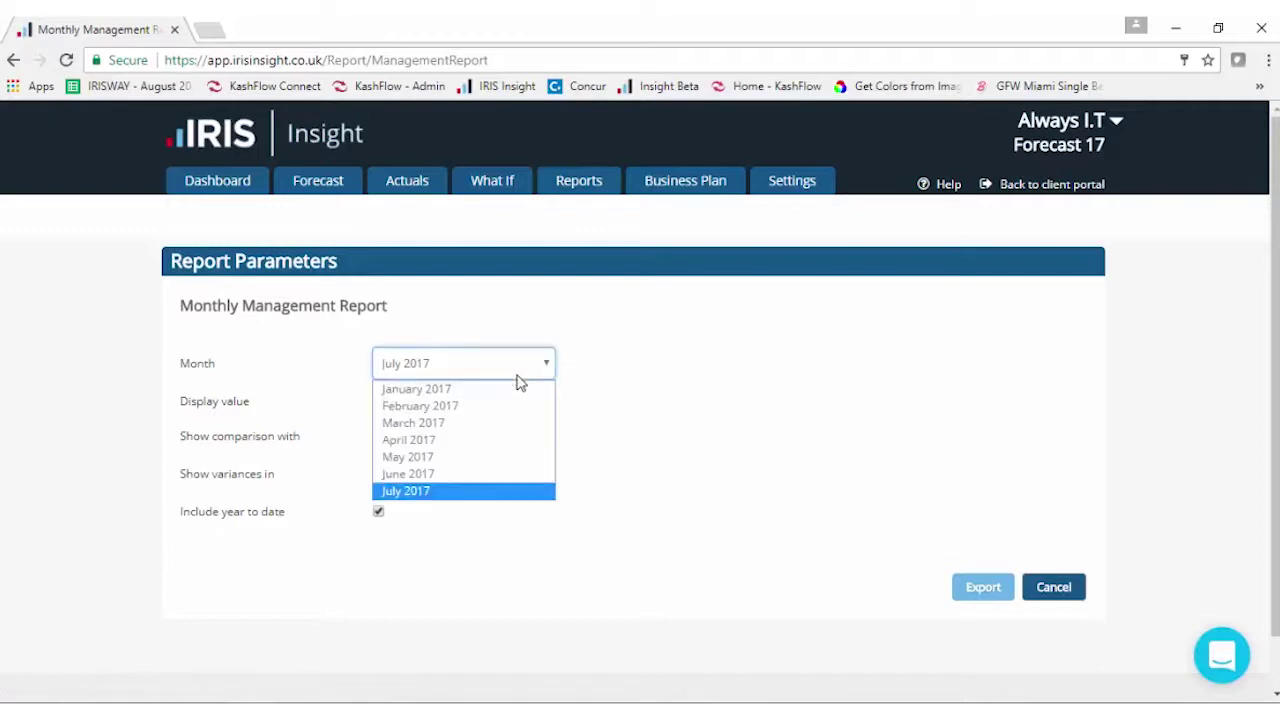
pyautogui.click(509, 491)
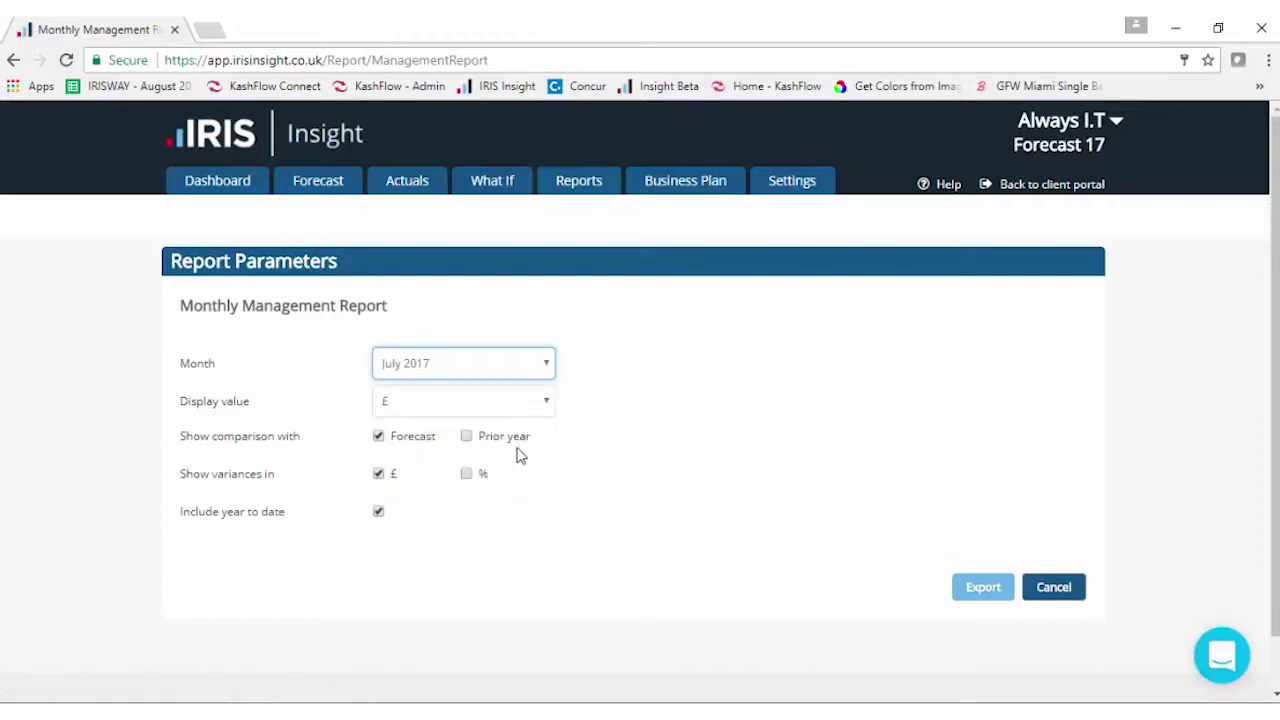
pyautogui.click(528, 408)
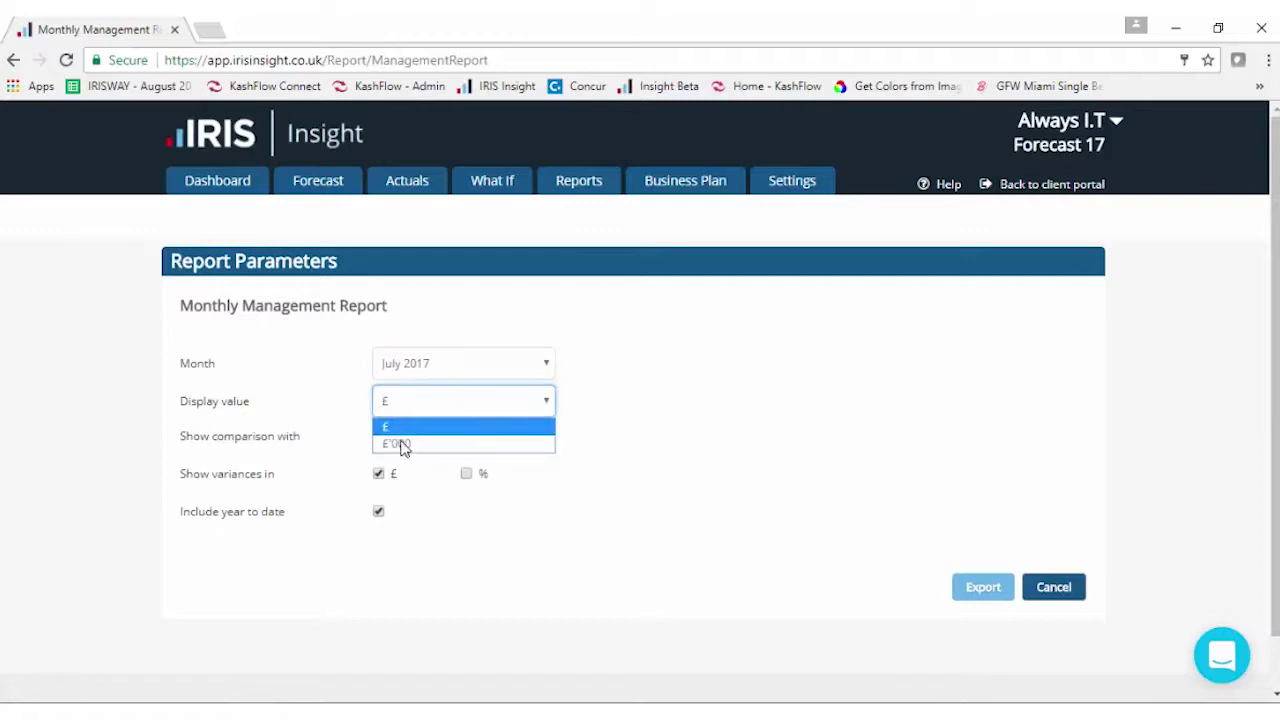
pyautogui.click(609, 439)
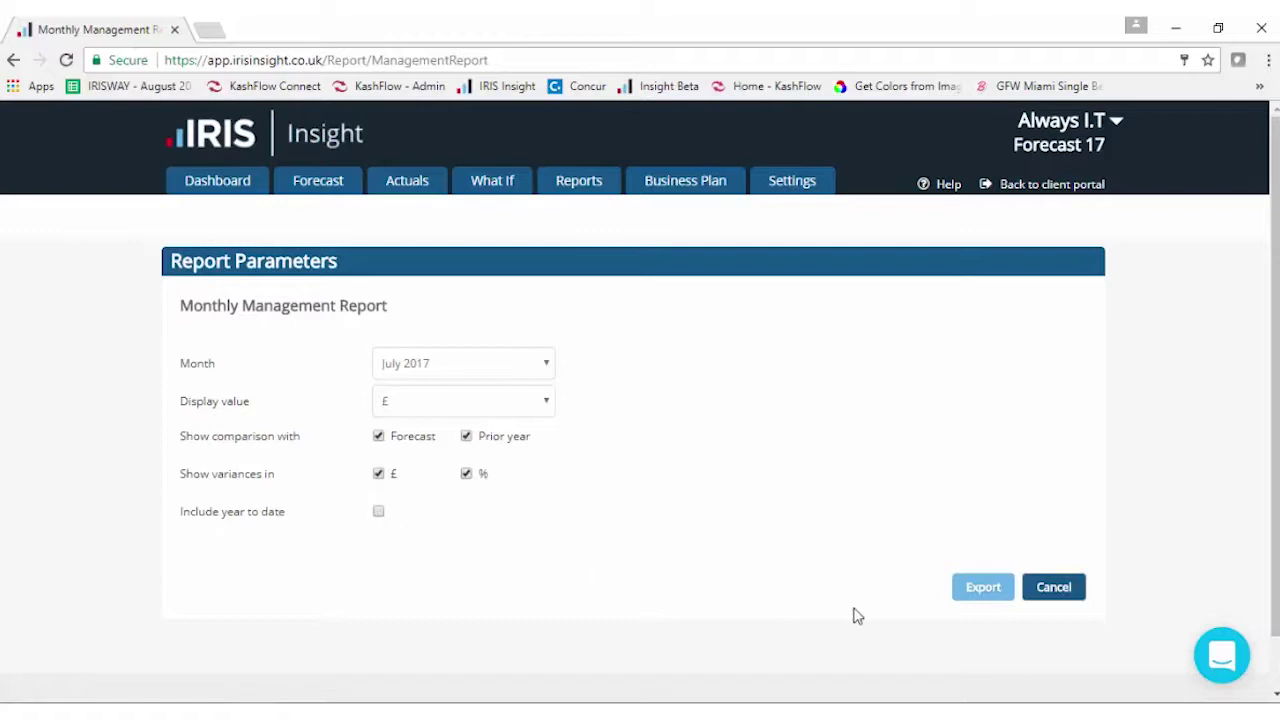
# Export the monthly management report as the PDF ManagementReport in the Downloads folder and open the downloaded file
pyautogui.click(970, 598)
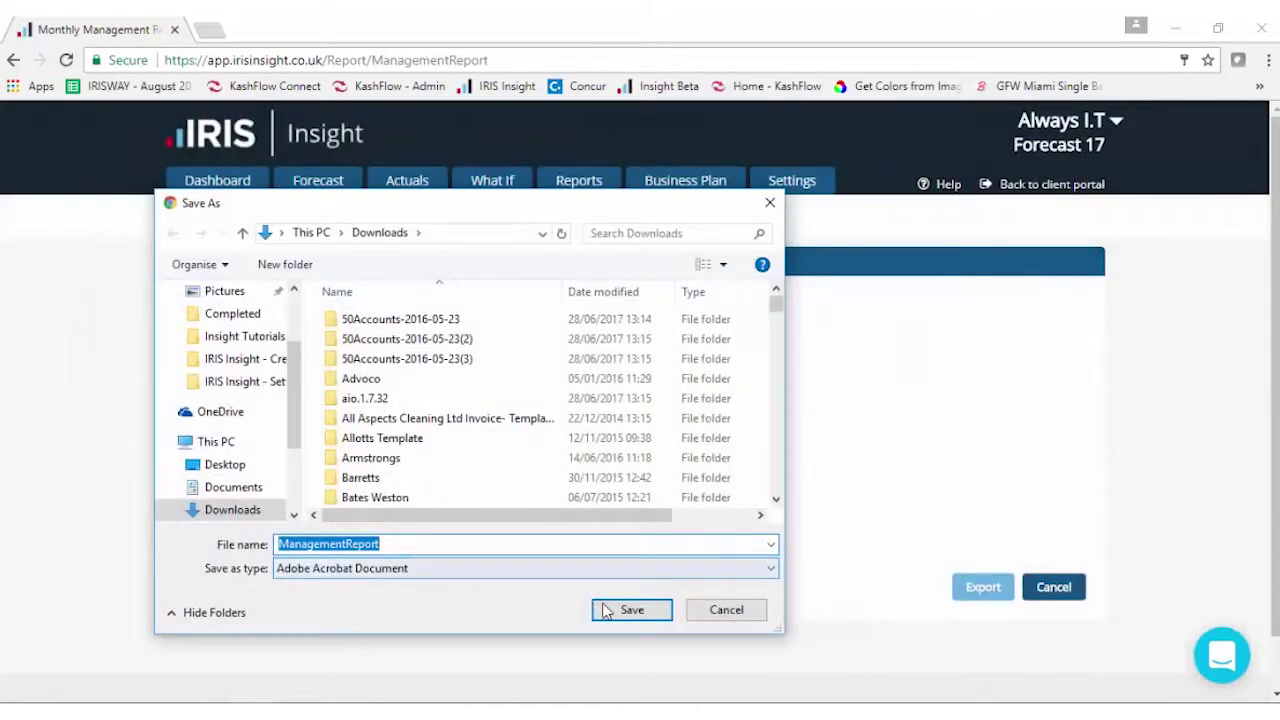
pyautogui.click(605, 610)
pyautogui.click(694, 376)
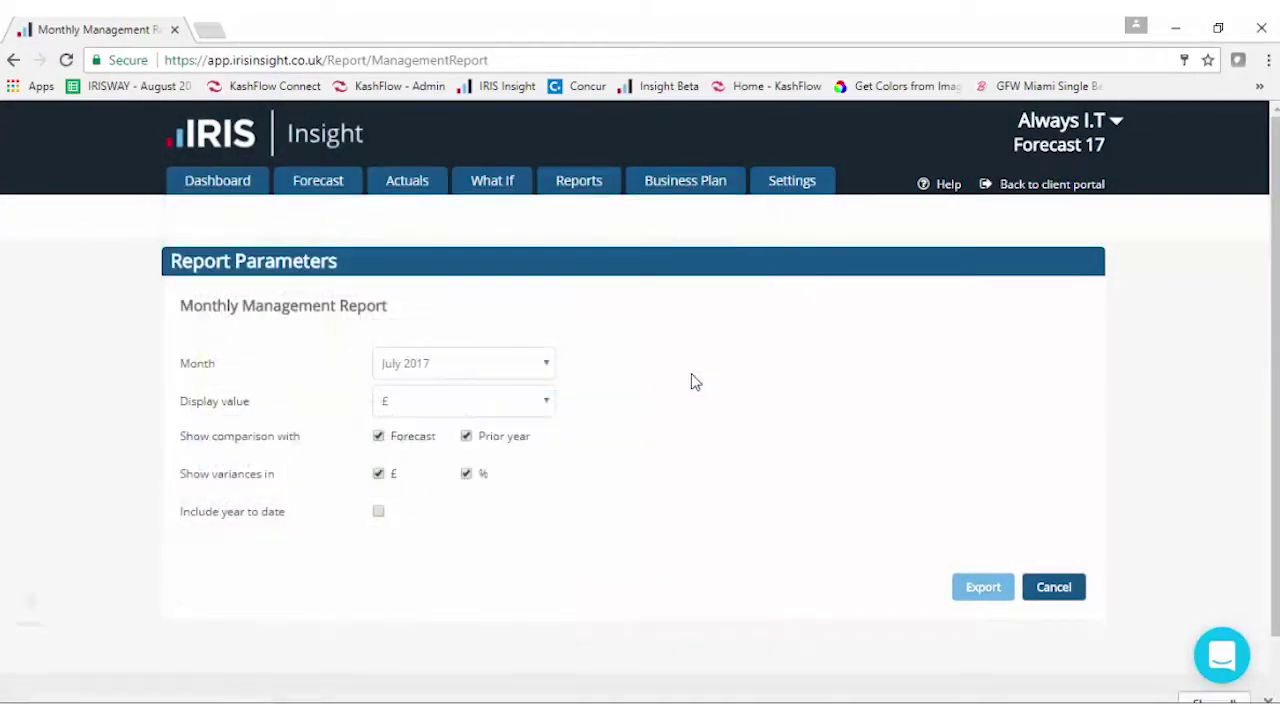
pyautogui.click(140, 680)
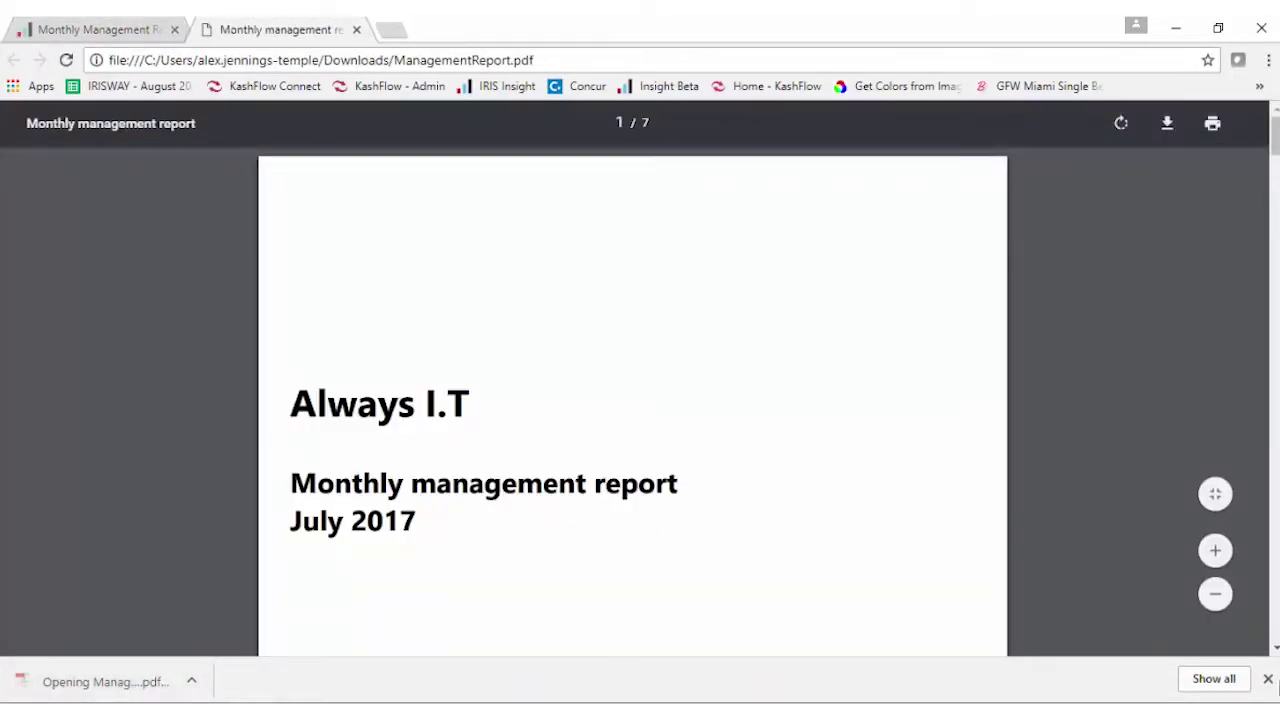
pyautogui.click(1267, 679)
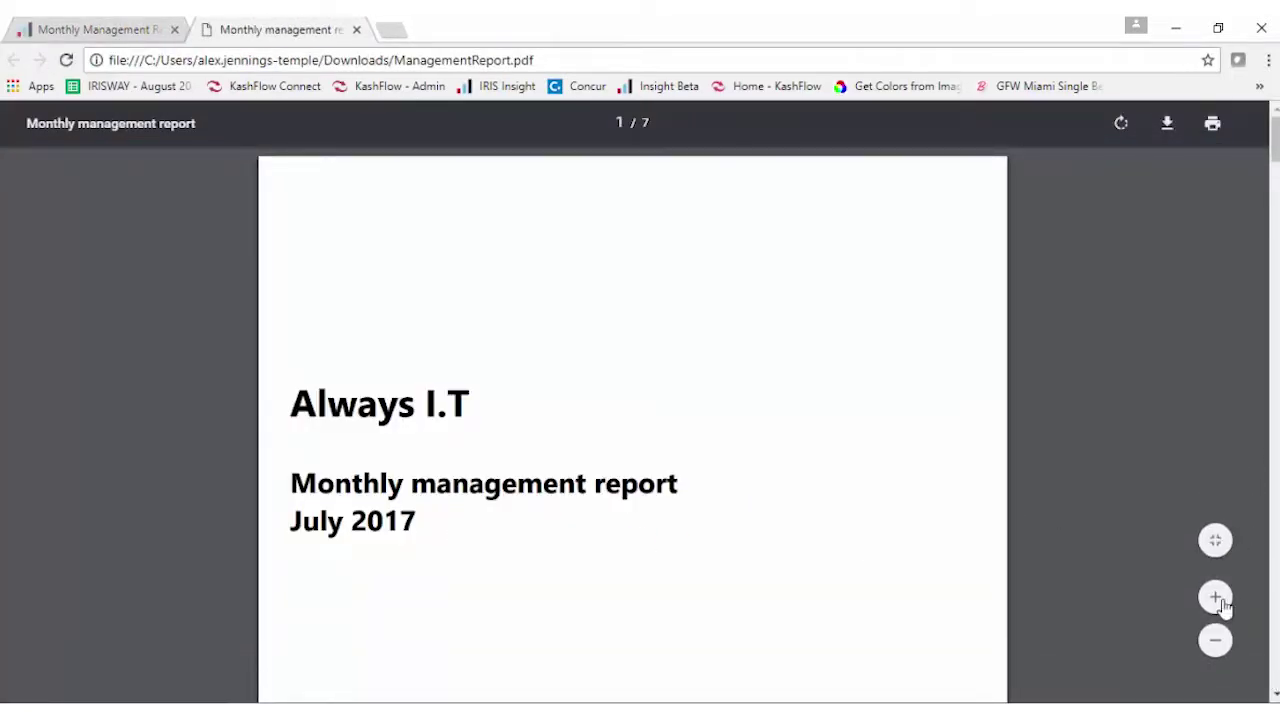
# Review the monthly management report PDF, including its contents and full year forecast pages, close it, and return to the report list
pyautogui.click(1215, 640)
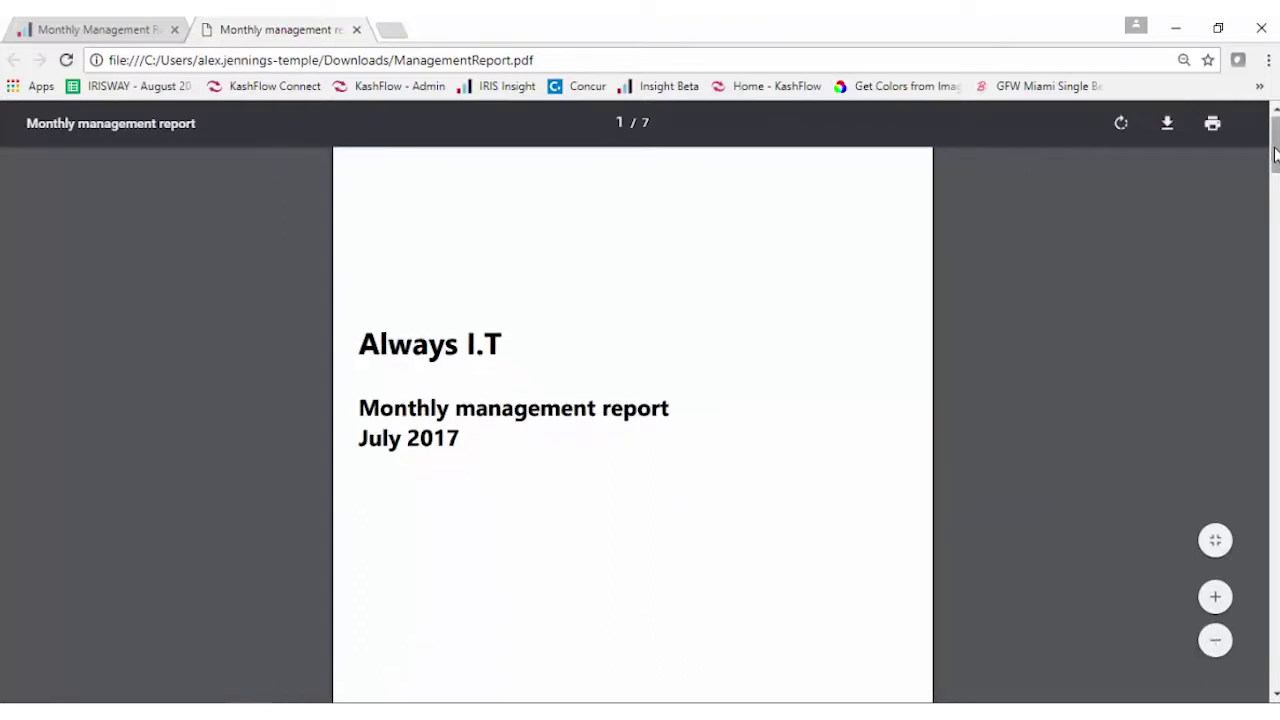
pyautogui.moveTo(1274, 150); pyautogui.dragTo(1274, 225)
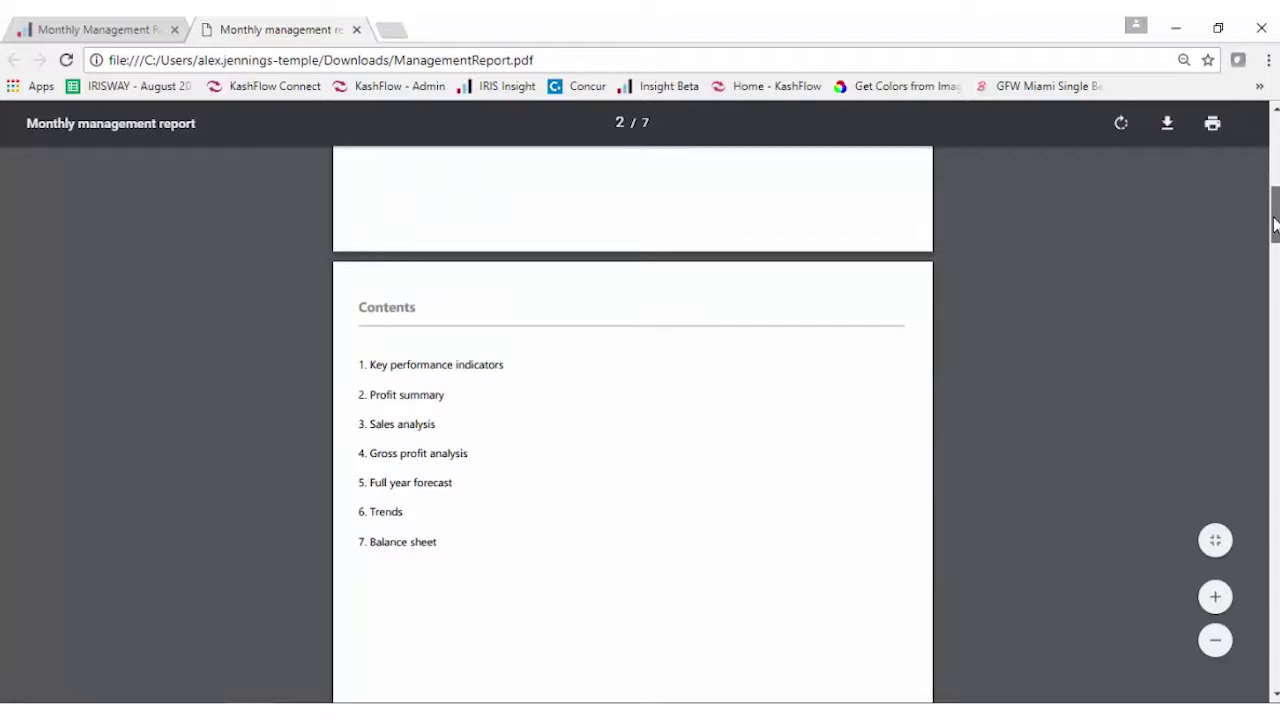
pyautogui.moveTo(1274, 228); pyautogui.dragTo(1276, 368)
pyautogui.click(1213, 597)
pyautogui.click(1213, 597)
pyautogui.moveTo(1275, 372); pyautogui.dragTo(1275, 458)
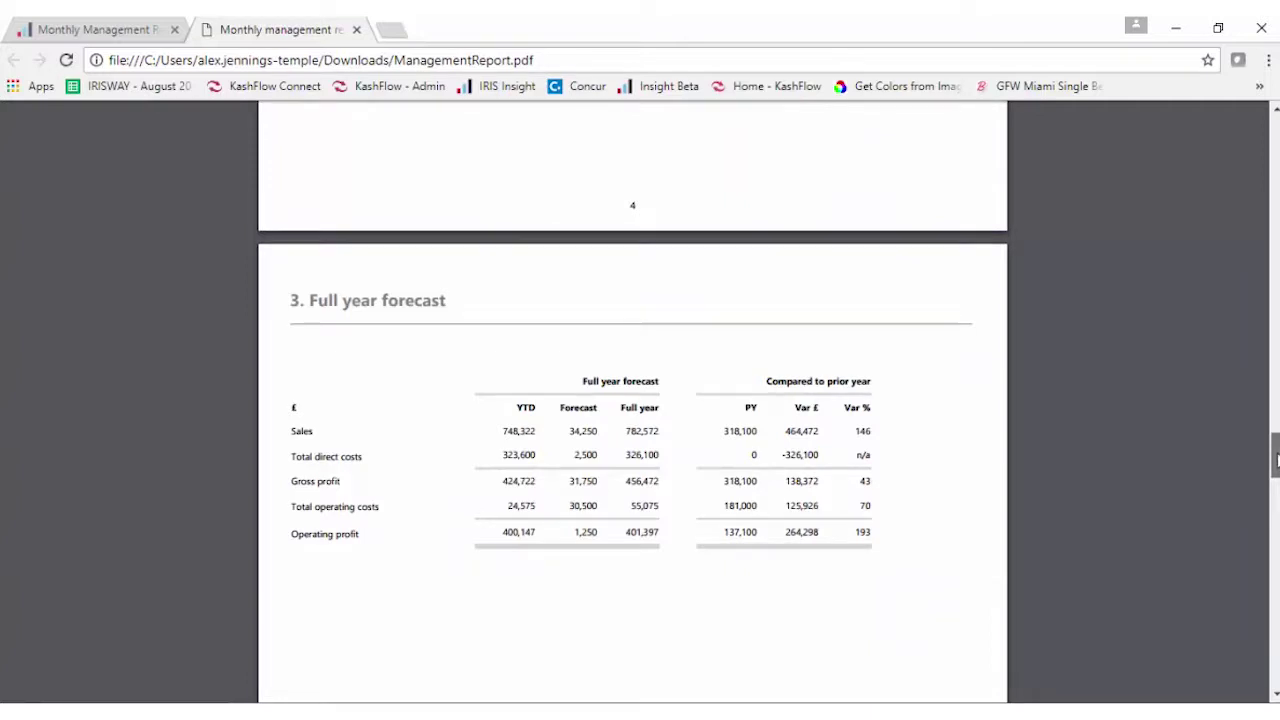
pyautogui.moveTo(1275, 458); pyautogui.dragTo(1208, 120)
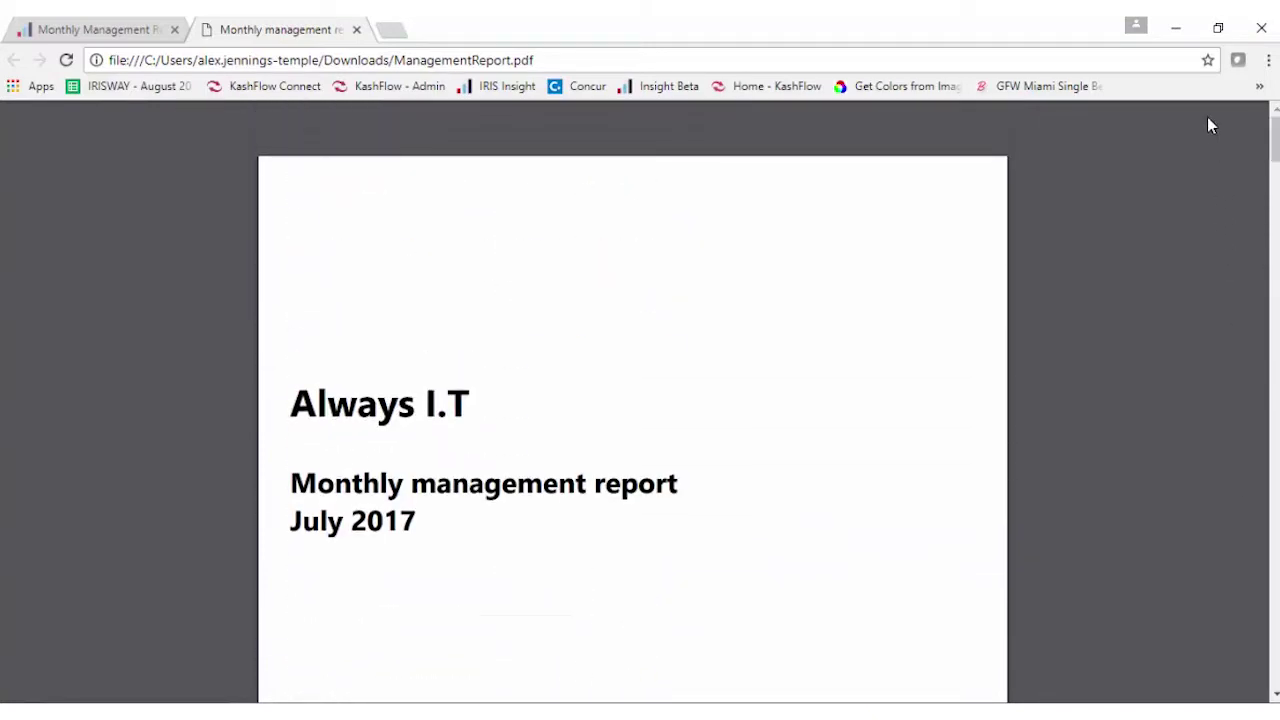
pyautogui.click(357, 30)
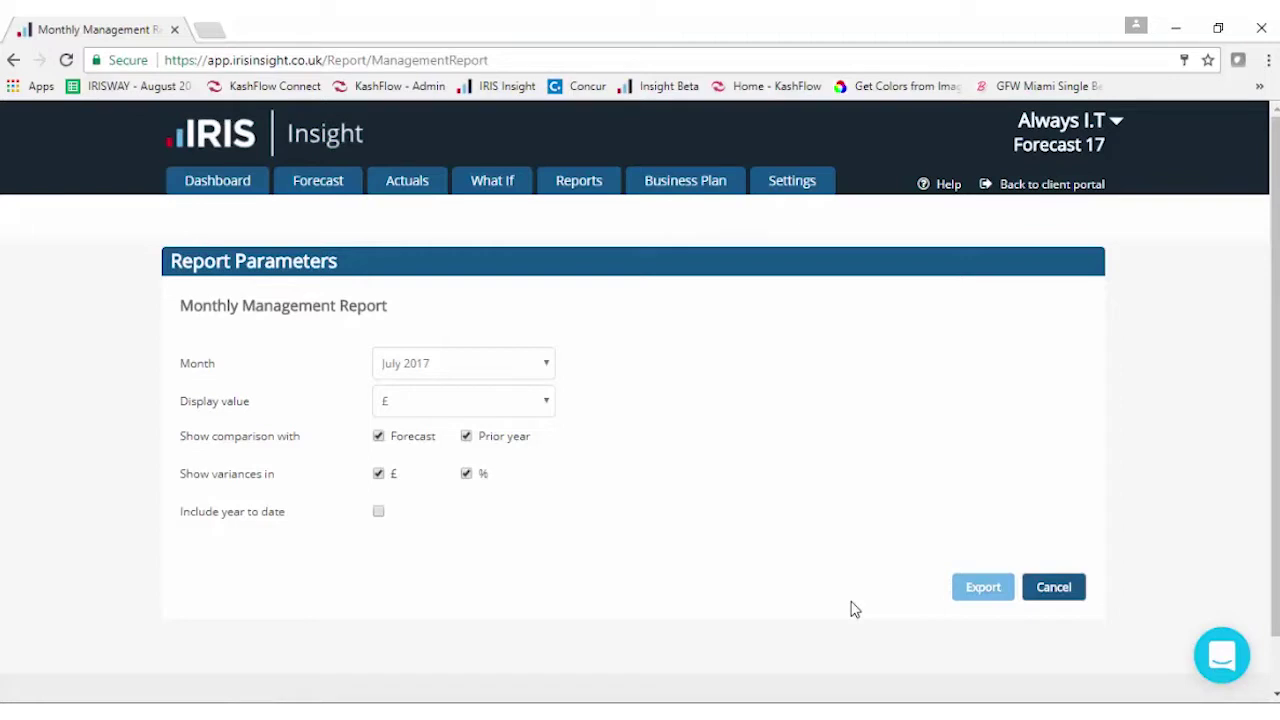
pyautogui.click(572, 191)
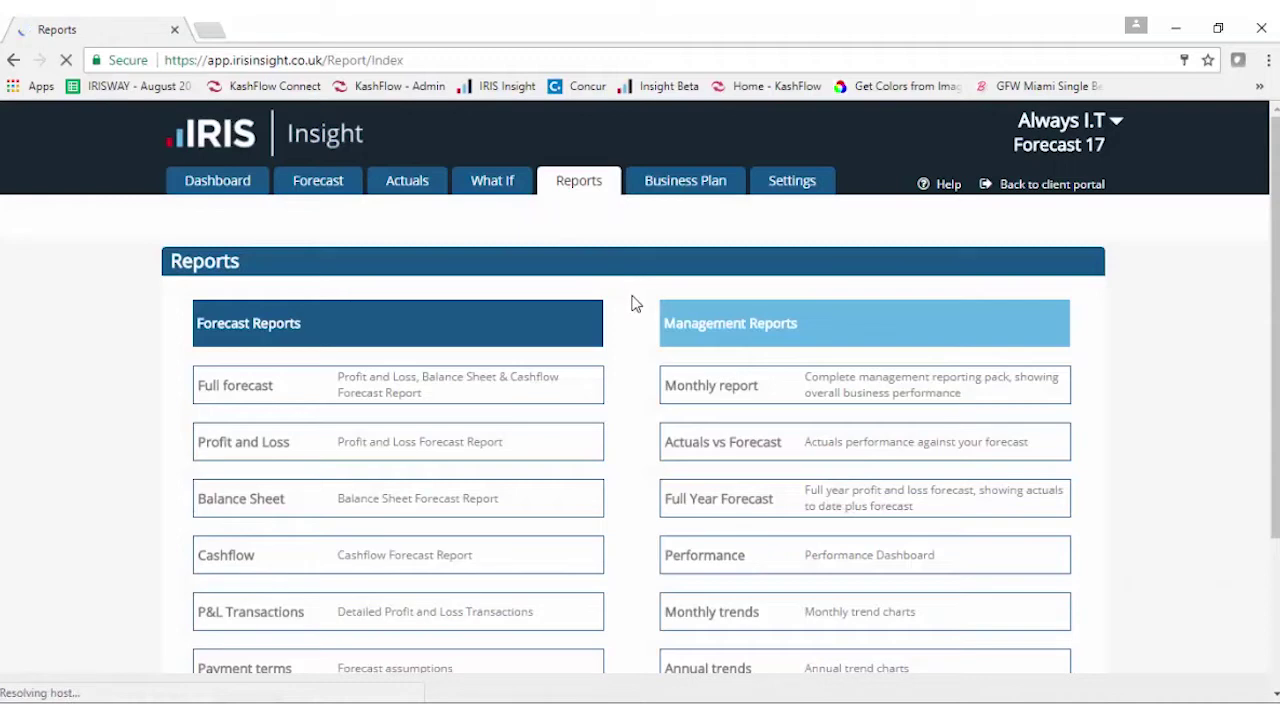